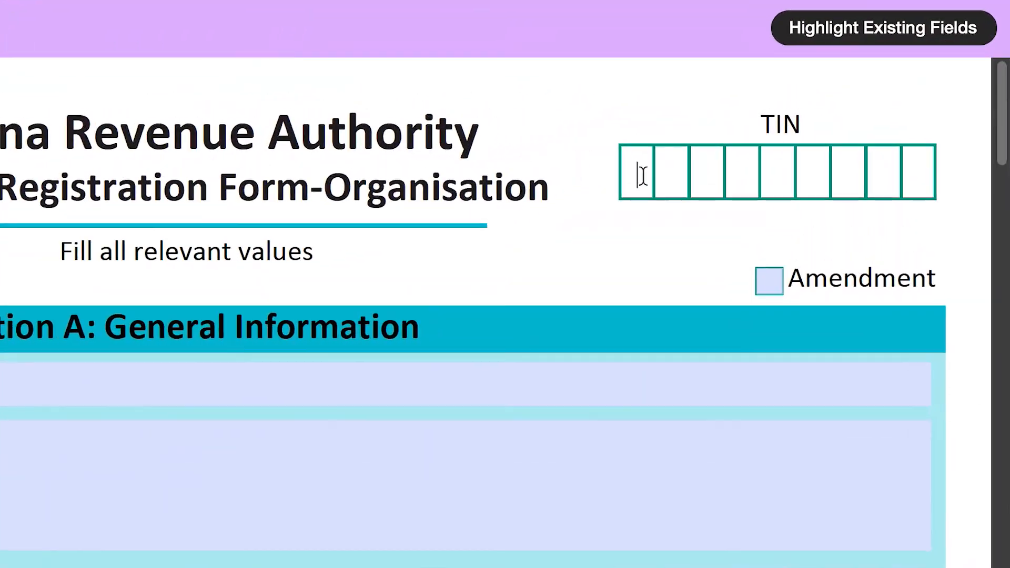
- Enter an identification number, tick Amendment, and type legal name M&L Trading Enterprise
{"action": "type", "text": "0123456"}
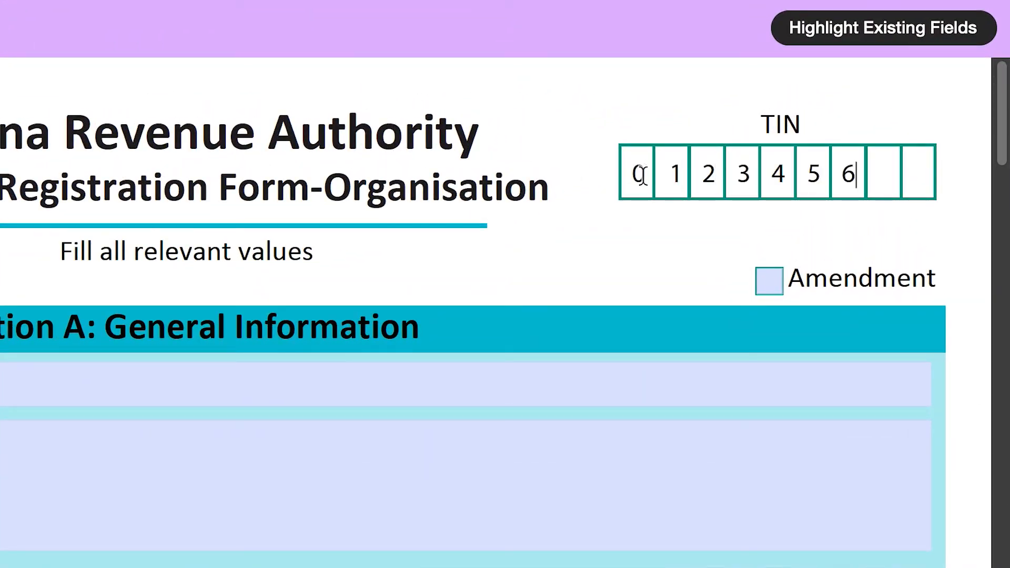
{"action": "type", "text": "78"}
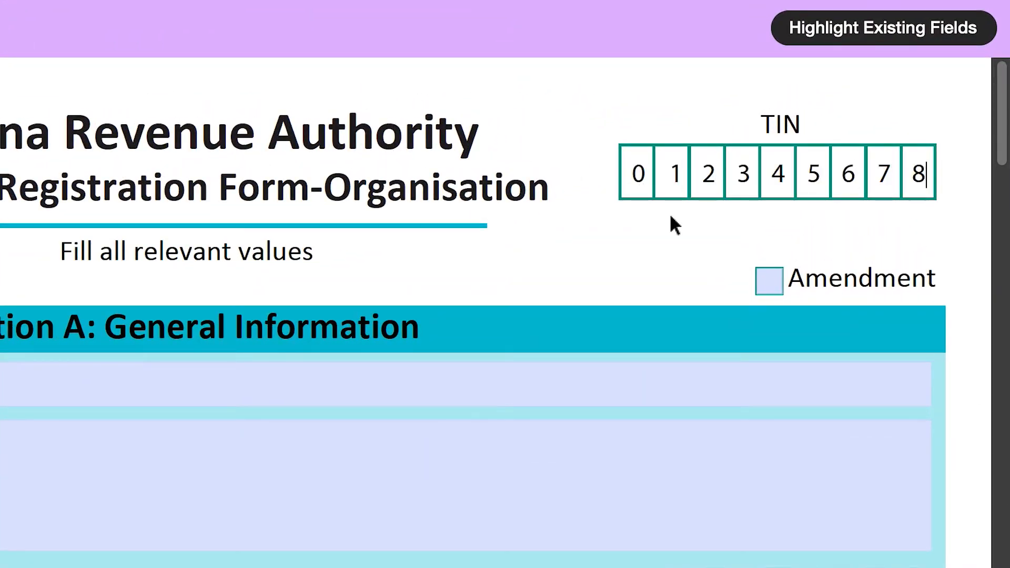
{"action": "left_click", "coordinate": [767, 284]}
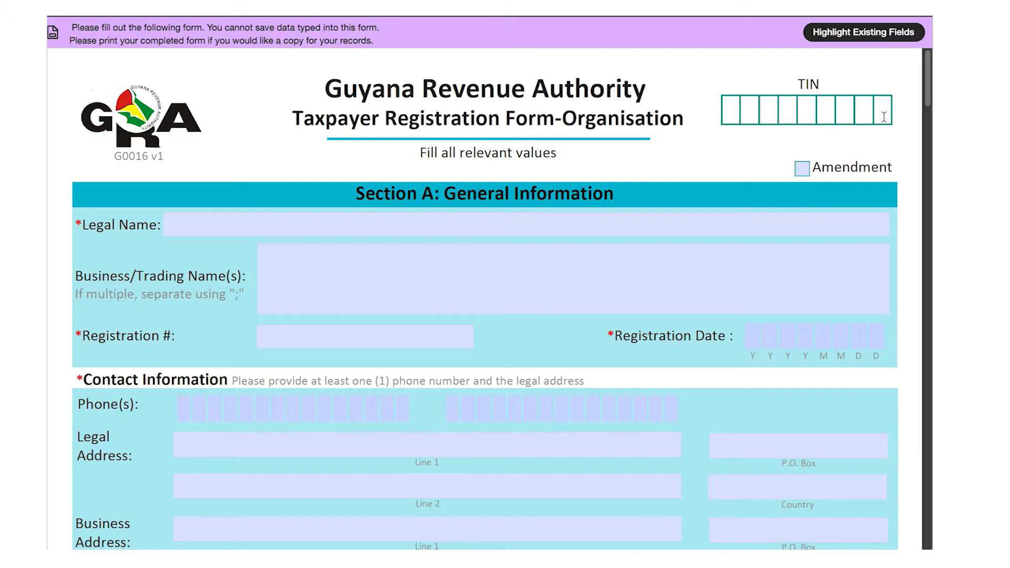
{"action": "left_click", "coordinate": [753, 228]}
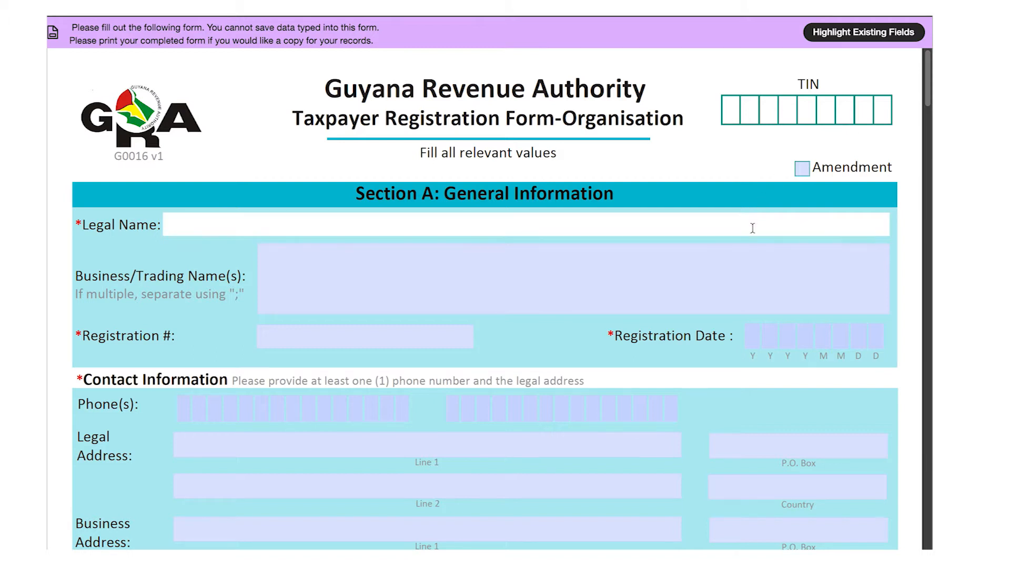
{"action": "type", "text": "M&L Trading Enterprise"}
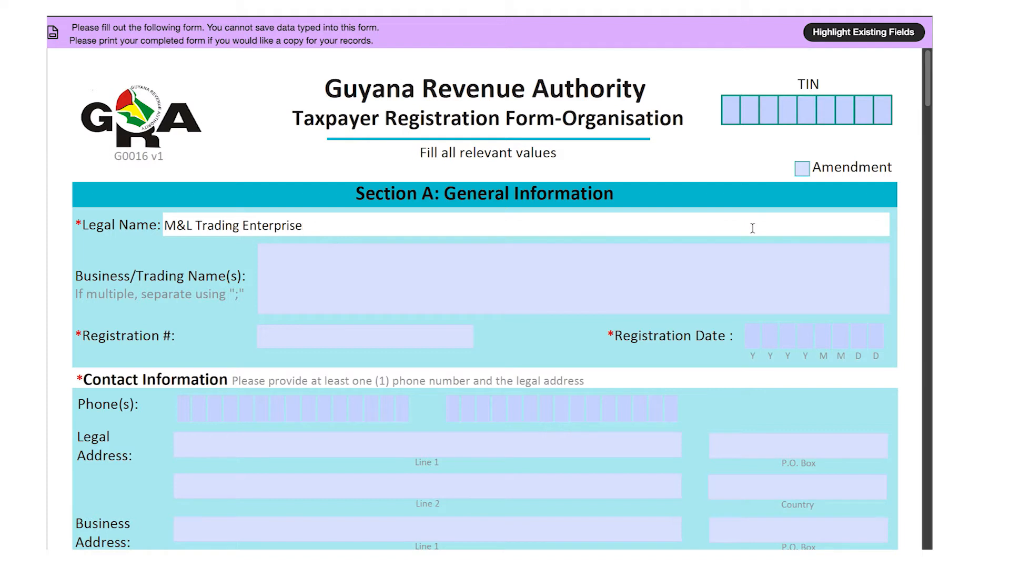
- Fill in the registration number, registration date 20101212 and the first phone number
{"action": "key", "text": "Tab"}
{"action": "key", "text": "Tab"}
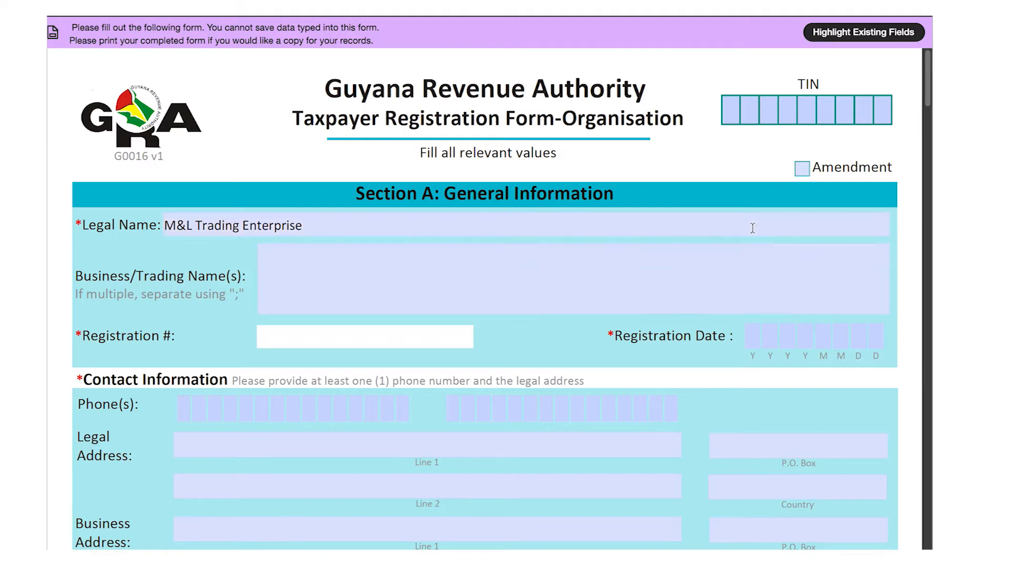
{"action": "type", "text": "1234567"}
{"action": "key", "text": "Tab"}
{"action": "type", "text": "2"}
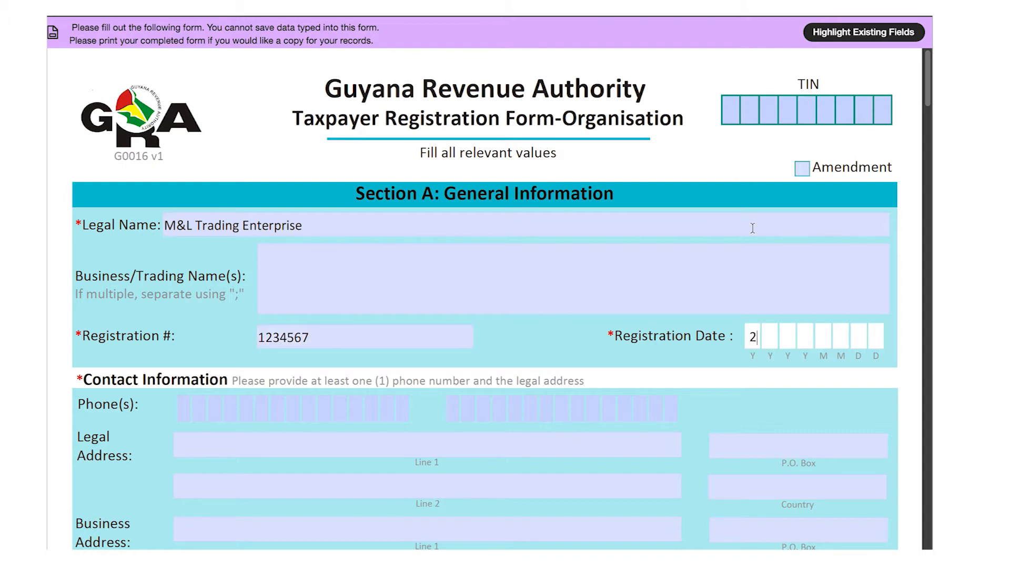
{"action": "type", "text": "0101212"}
{"action": "key", "text": "Tab"}
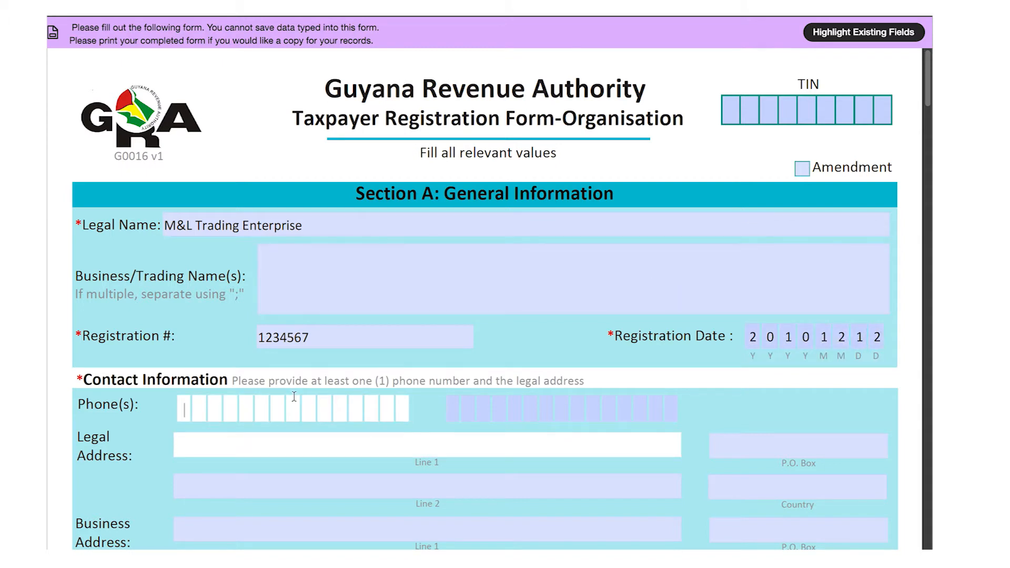
{"action": "type", "text": "2278222"}
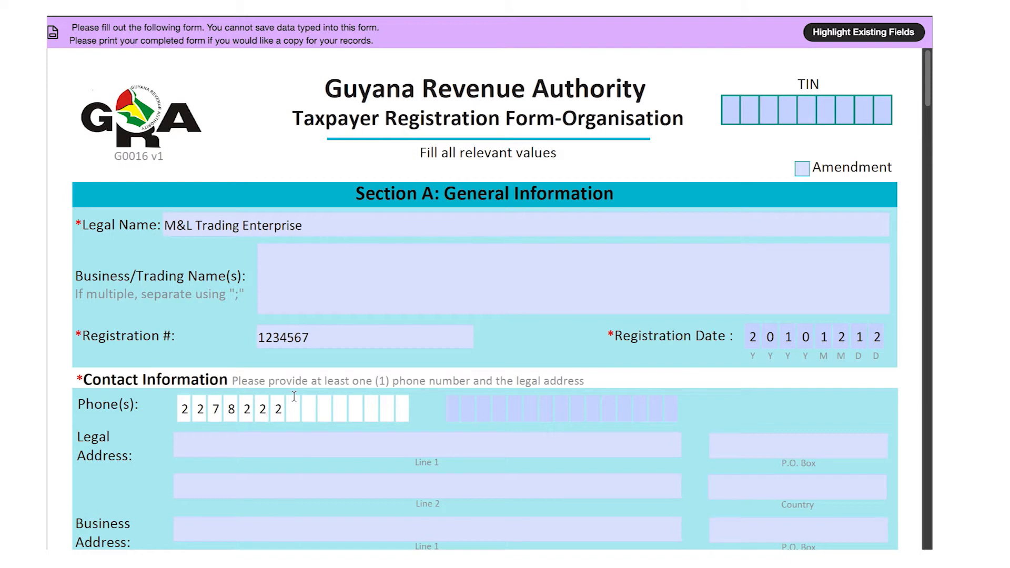
{"action": "key", "text": "Tab"}
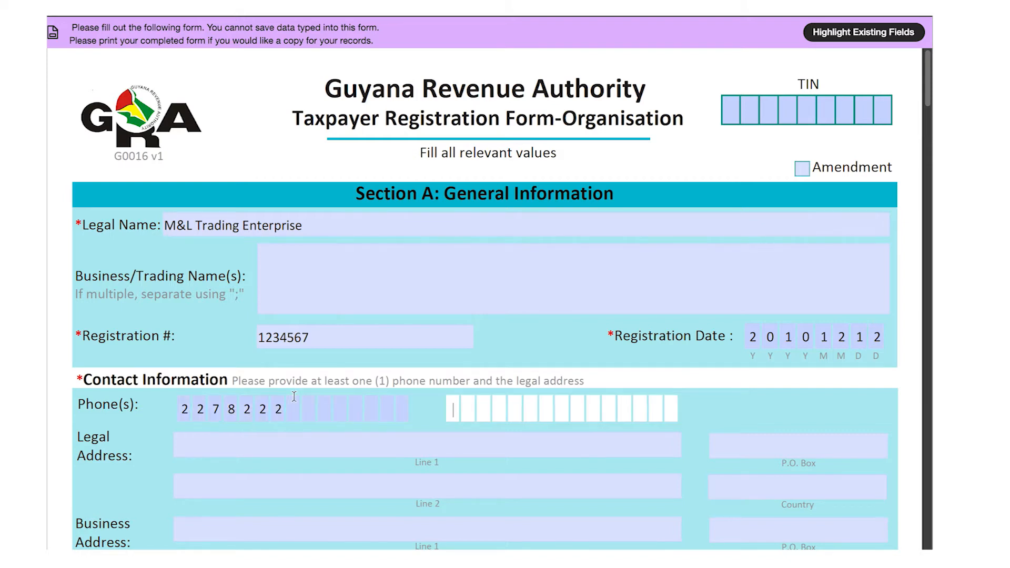
- Enter the two legal address lines and country Guyana
{"action": "scroll", "coordinate": [294, 396], "scroll_direction": "down", "scroll_amount": 7}
{"action": "left_click", "coordinate": [303, 77]}
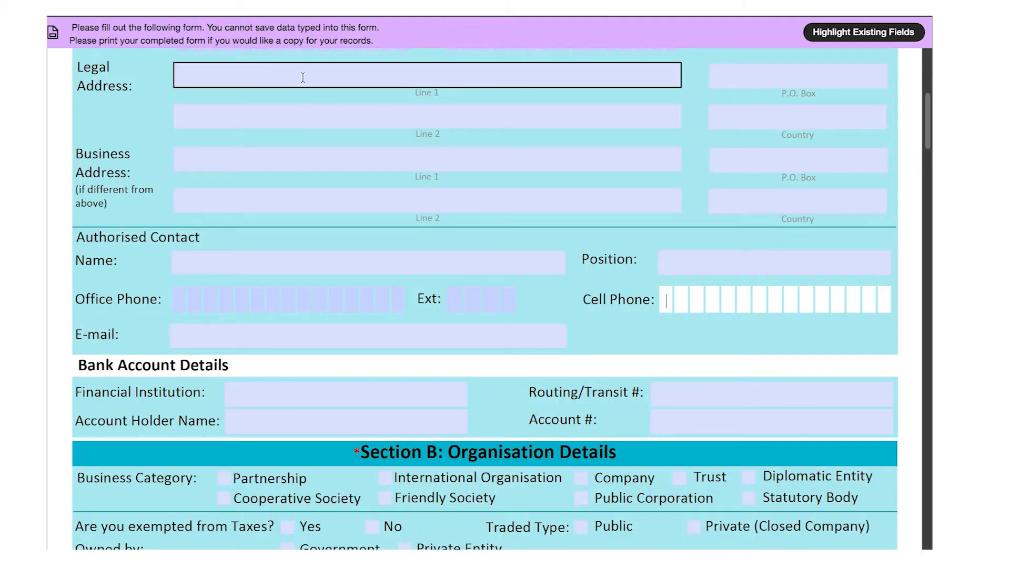
{"action": "key", "text": "Tab"}
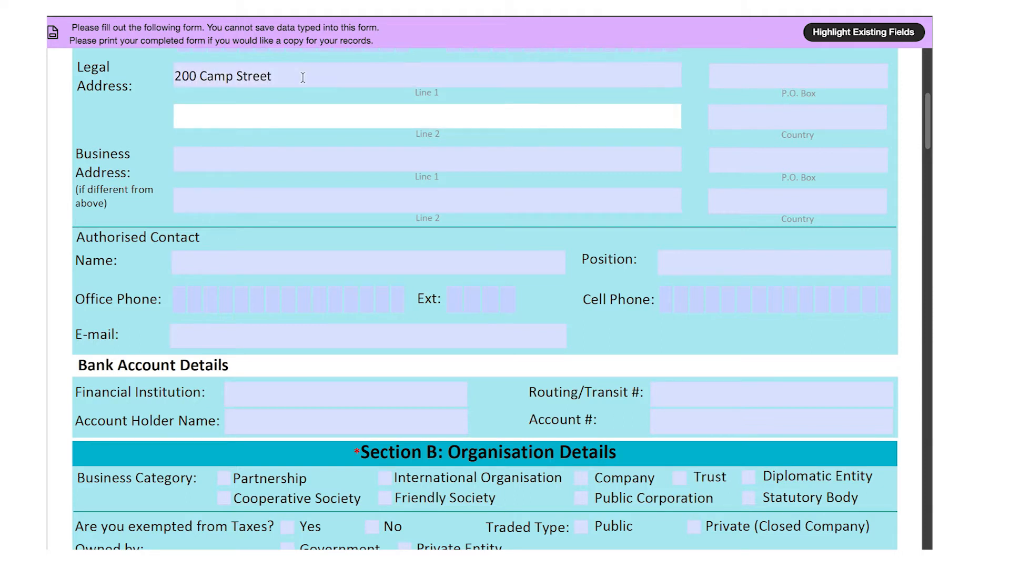
{"action": "type", "text": "Georgetown"}
{"action": "key", "text": "Tab"}
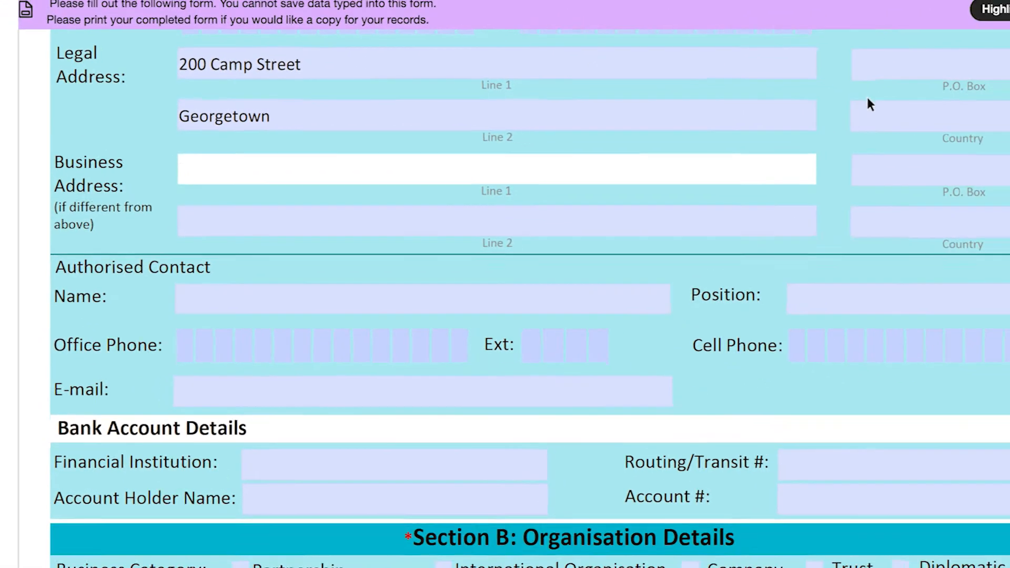
{"action": "left_click", "coordinate": [728, 124]}
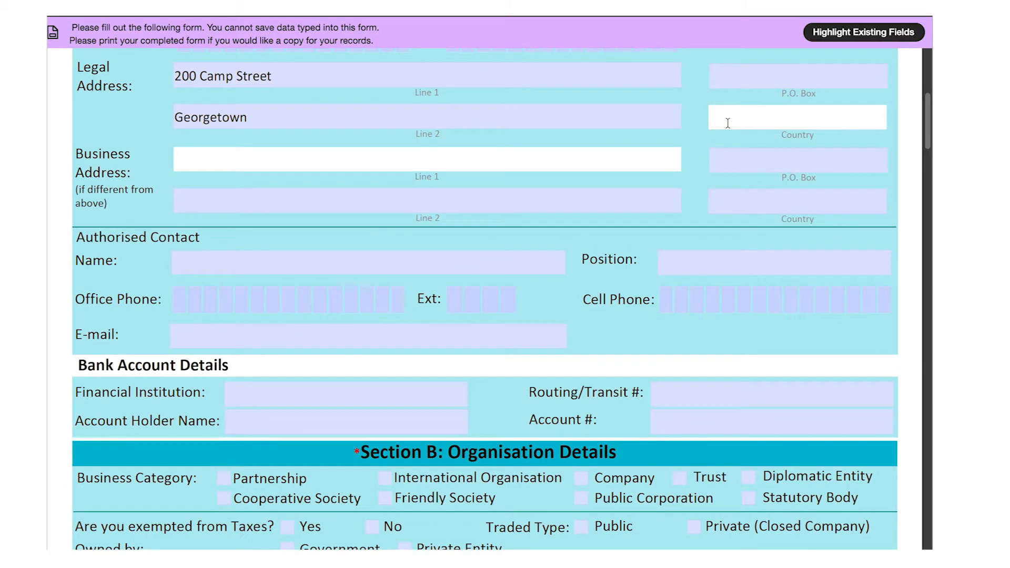
{"action": "type", "text": "Guyana"}
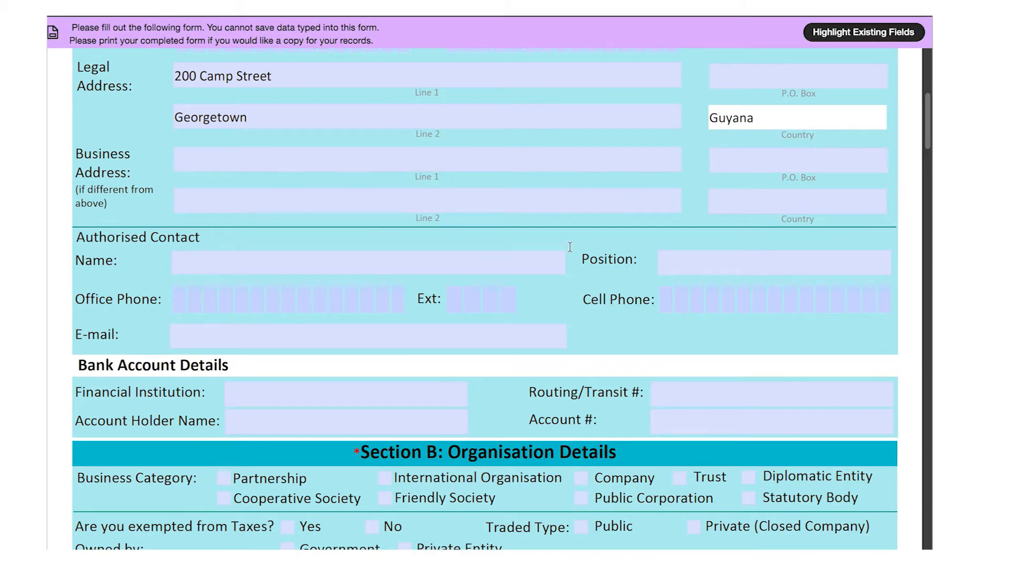
- Fill in the authorised contact's name, position Manager, office phone, extension and e-mail
{"action": "left_click", "coordinate": [532, 264]}
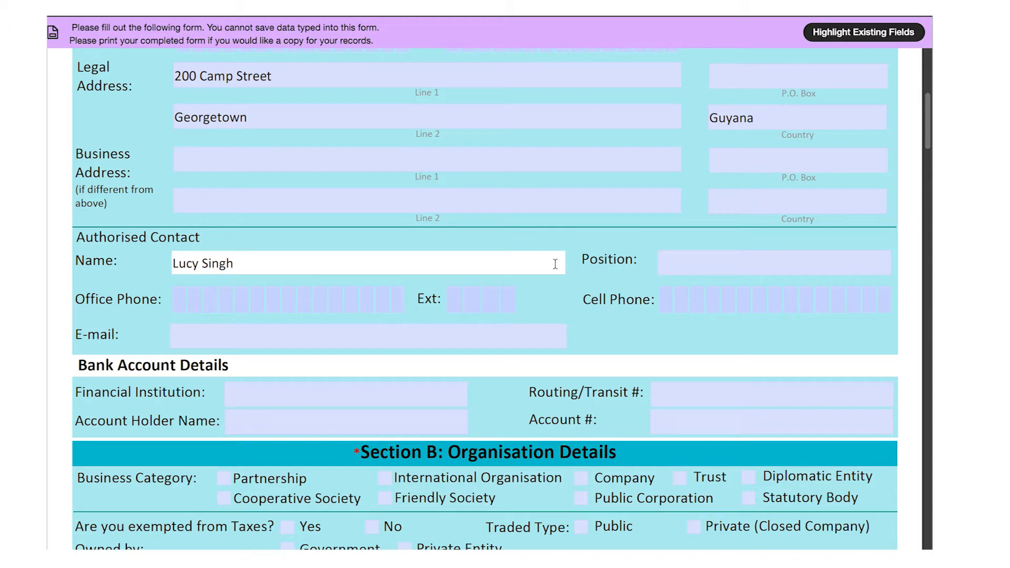
{"action": "key", "text": "Tab"}
{"action": "type", "text": "Manager"}
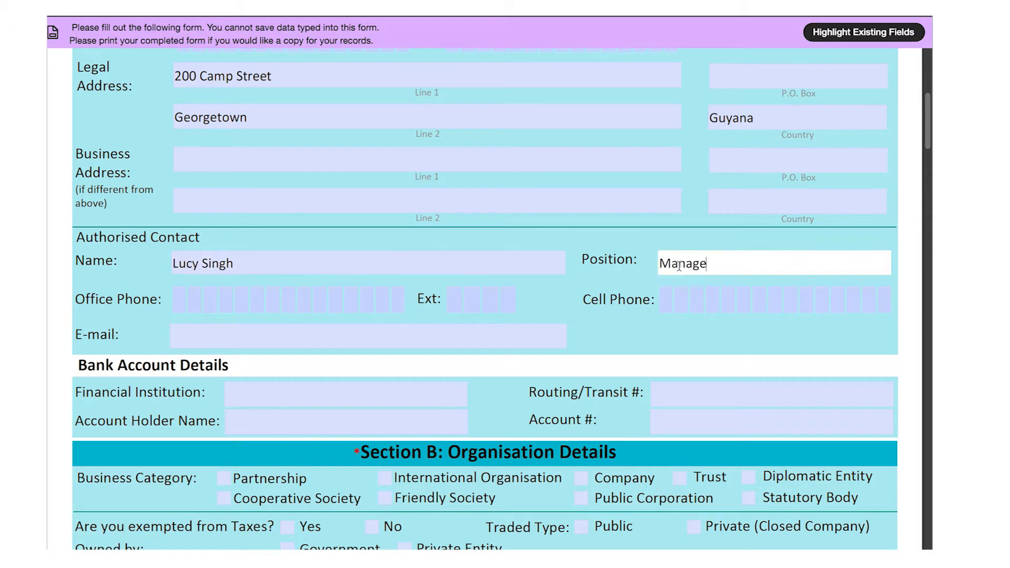
{"action": "left_click", "coordinate": [382, 301]}
{"action": "type", "text": "2276060"}
{"action": "key", "text": "Tab"}
{"action": "type", "text": "0011"}
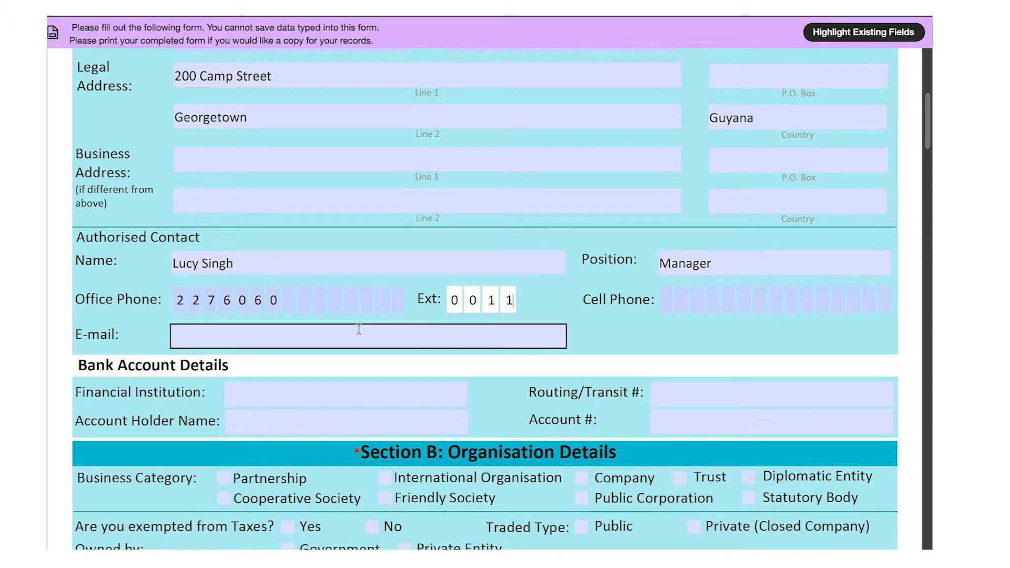
{"action": "left_click", "coordinate": [360, 332]}
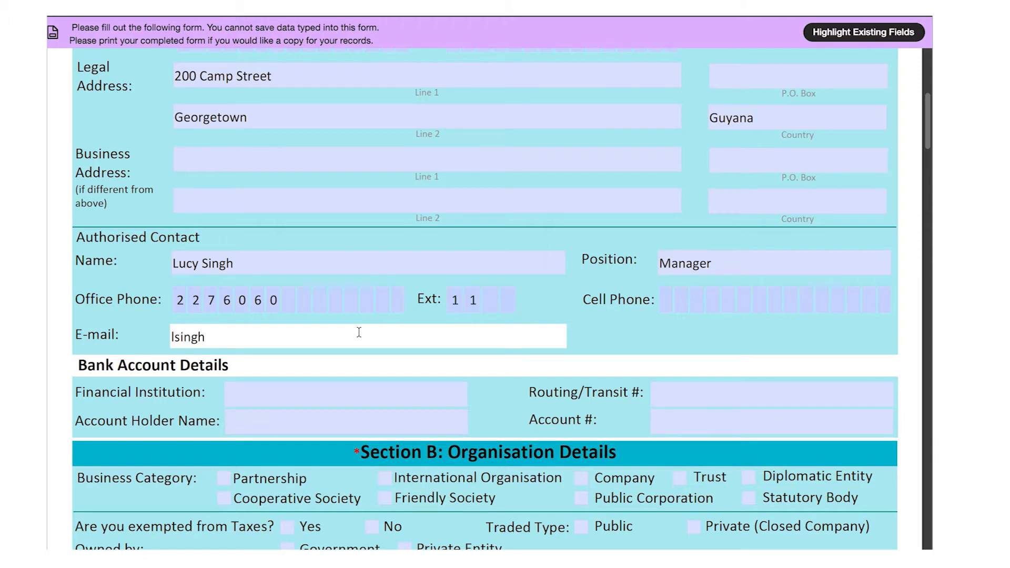
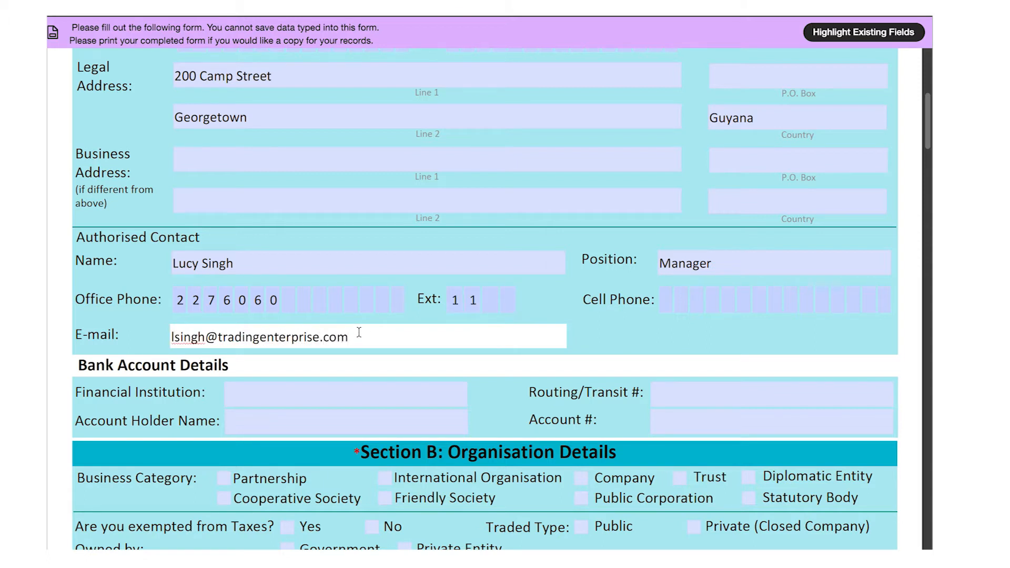
- Enter bank Guyana Bank for Trade & Industry, routing 12345, holder M&L Trading and the account number
{"action": "left_click", "coordinate": [338, 389]}
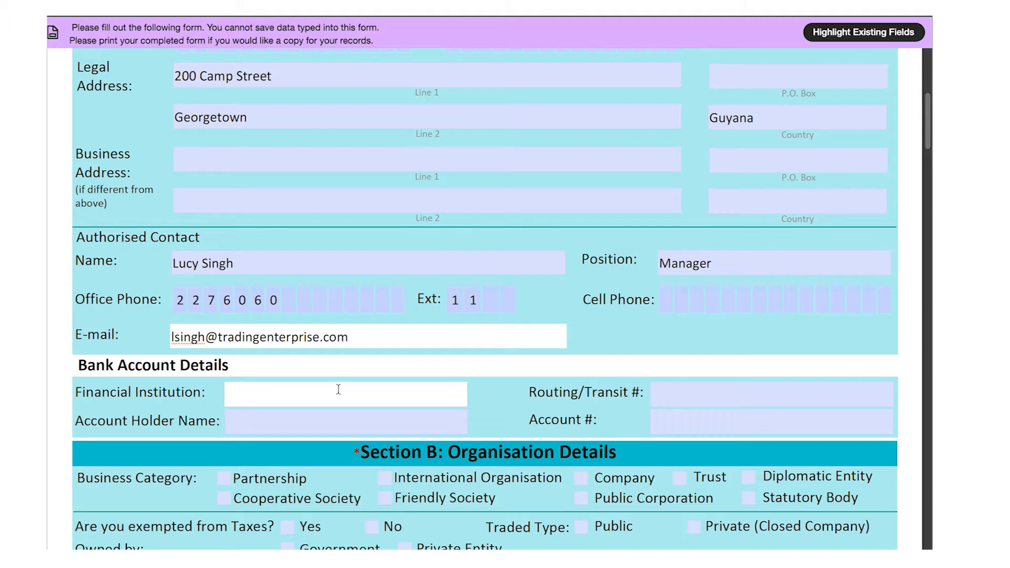
{"action": "type", "text": "Guyana Bank for Trade & Industry"}
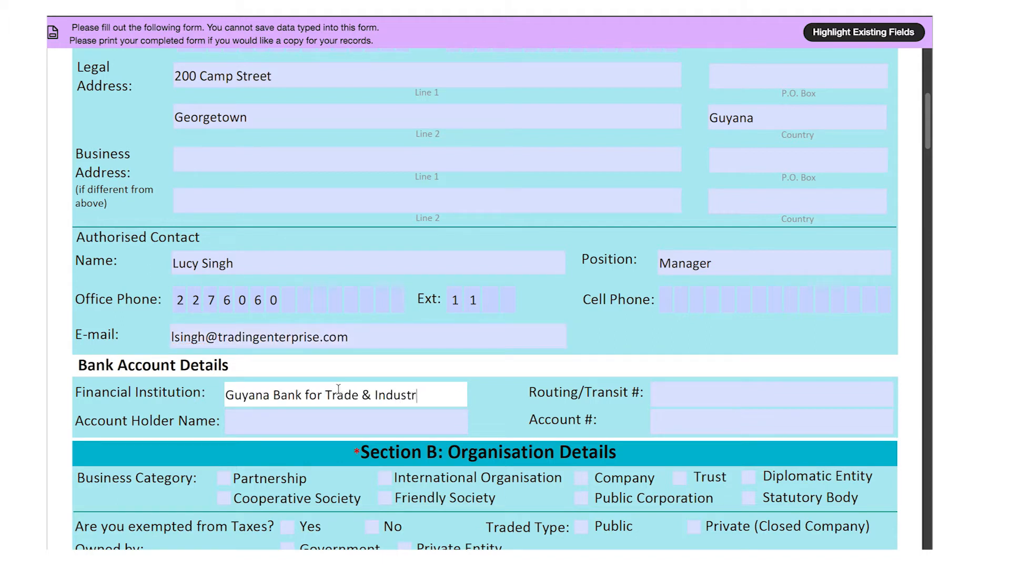
{"action": "key", "text": "Tab"}
{"action": "type", "text": "12345"}
{"action": "key", "text": "Tab"}
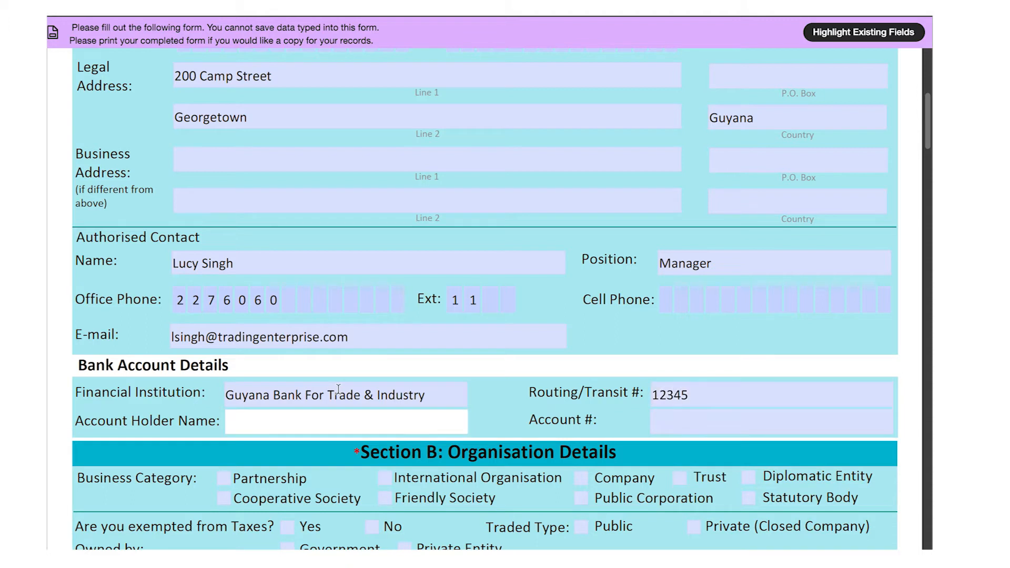
{"action": "type", "text": "M&L Trading"}
{"action": "key", "text": "Tab"}
{"action": "type", "text": "12345678910"}
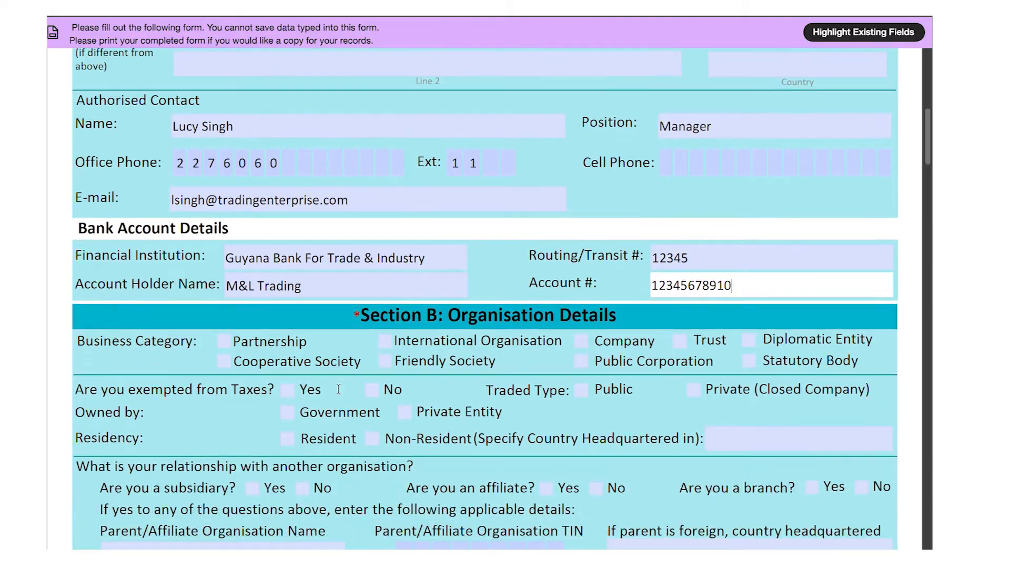
{"action": "scroll", "coordinate": [339, 389], "scroll_direction": "down", "scroll_amount": 1}
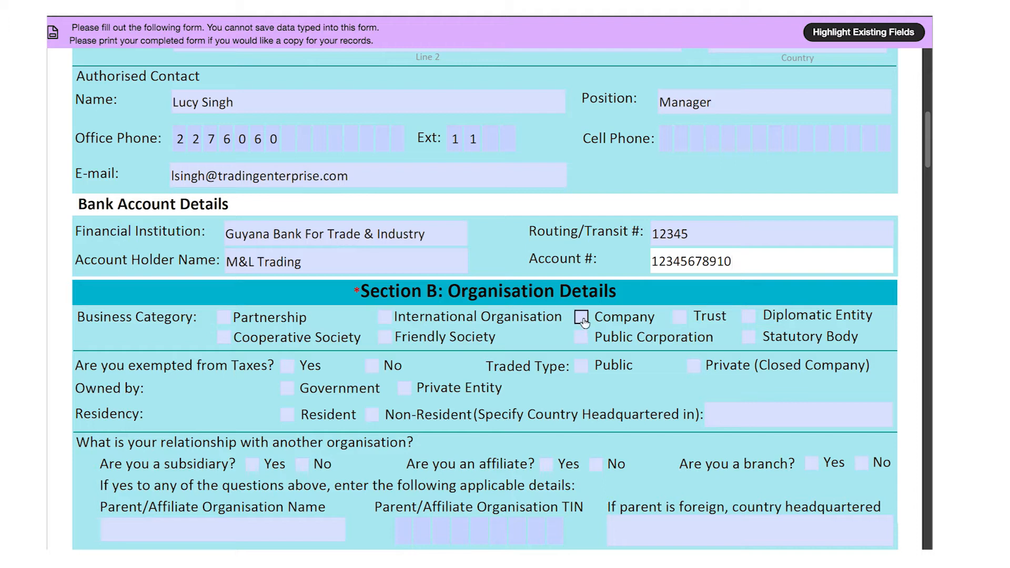
- Mark the category Company, tax-exempt No, Private (Closed Company) and owned by a Private Entity
{"action": "left_click", "coordinate": [582, 319]}
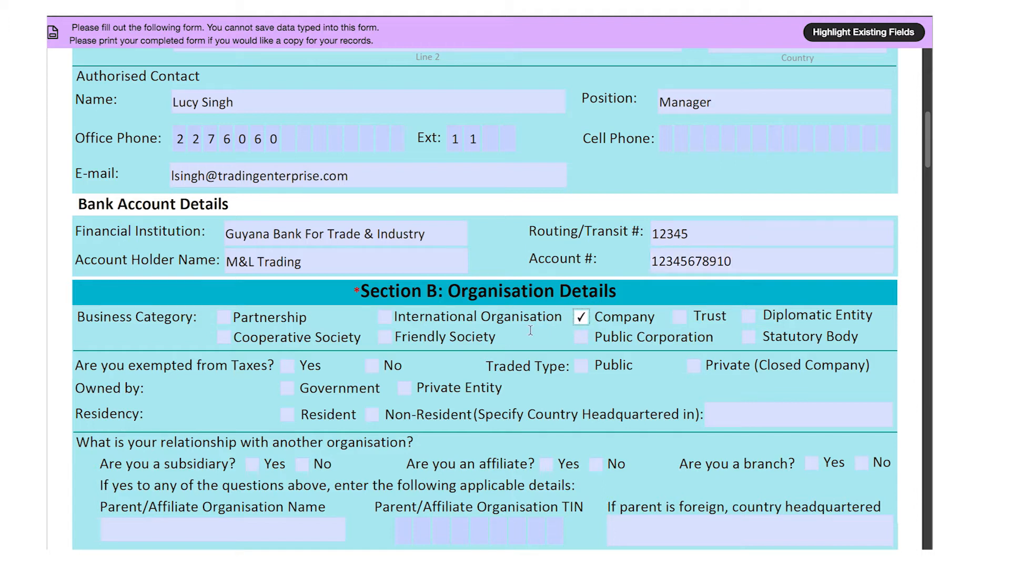
{"action": "left_click", "coordinate": [372, 366]}
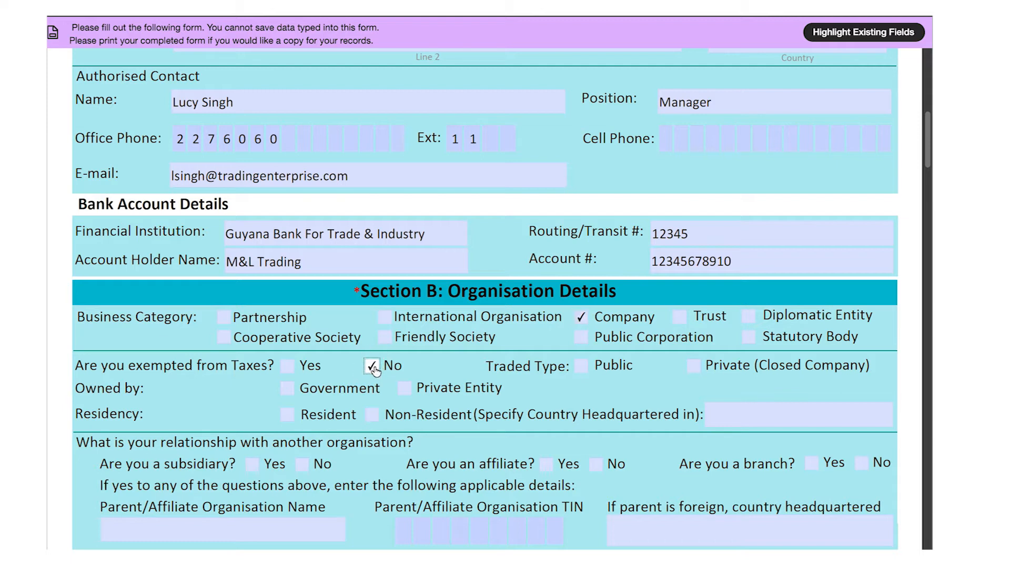
{"action": "left_click", "coordinate": [692, 366]}
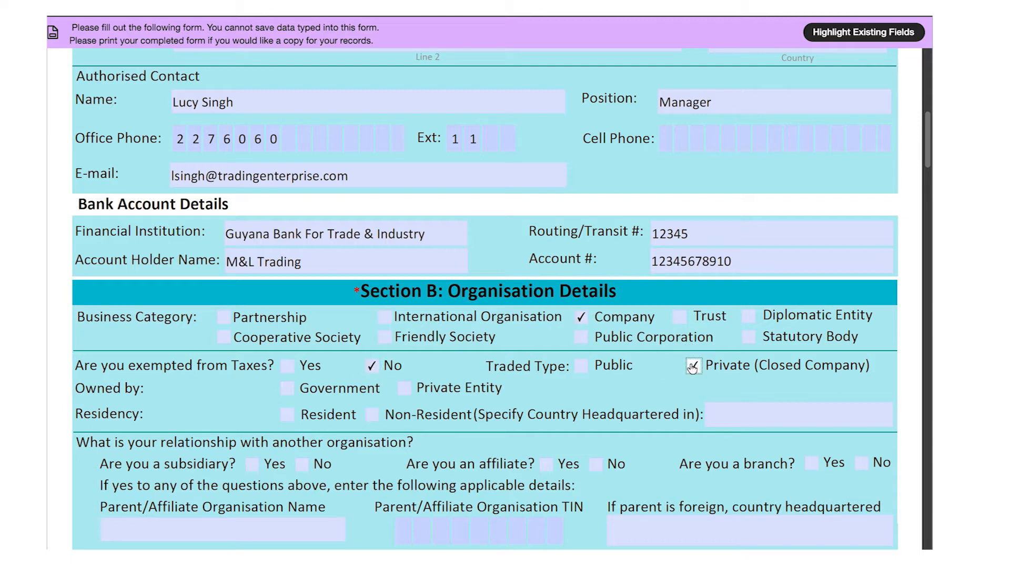
{"action": "left_click", "coordinate": [404, 388]}
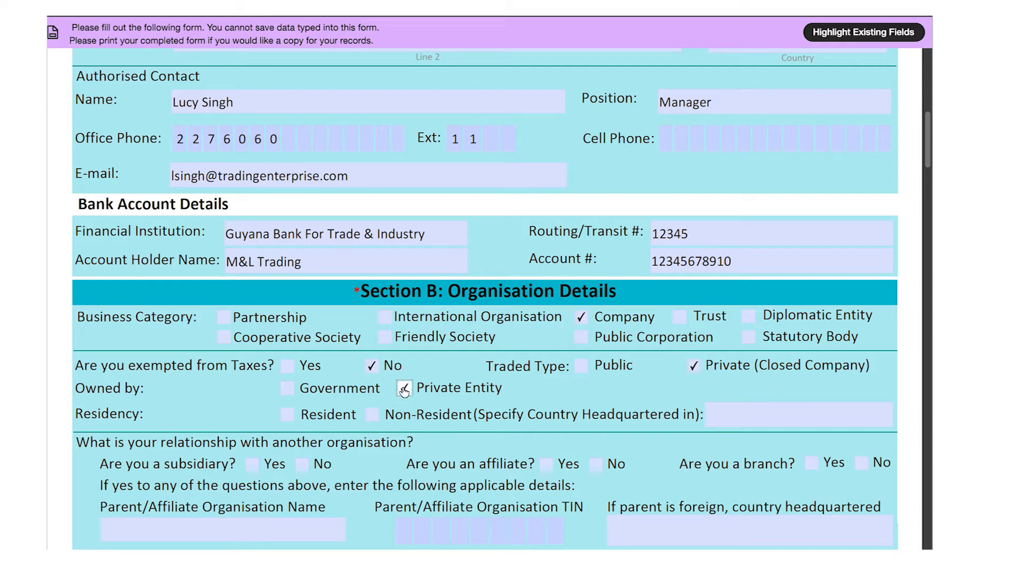
- Tick Resident and answer No to subsidiary, affiliate and branch
{"action": "left_click", "coordinate": [288, 418]}
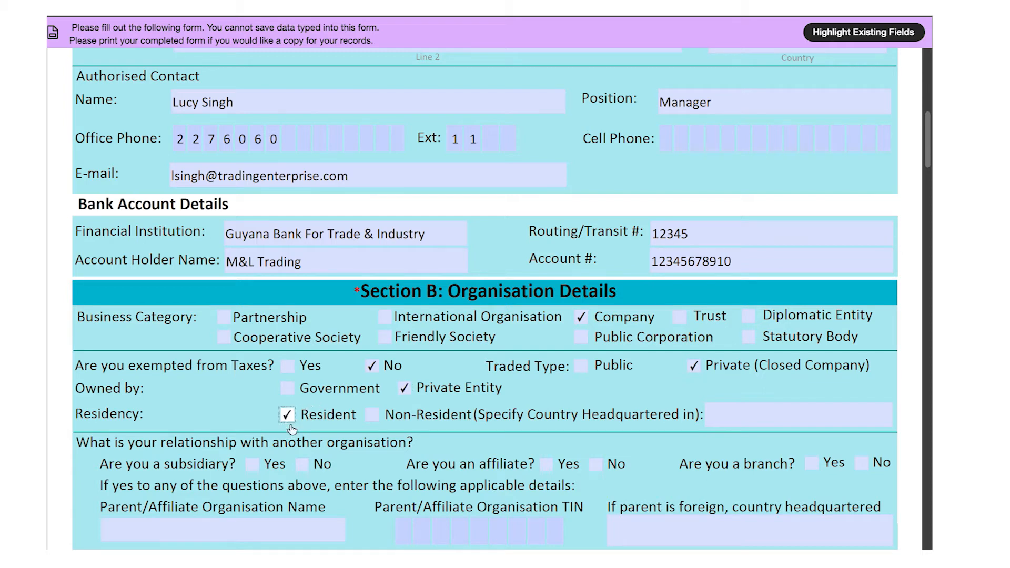
{"action": "left_click", "coordinate": [301, 467]}
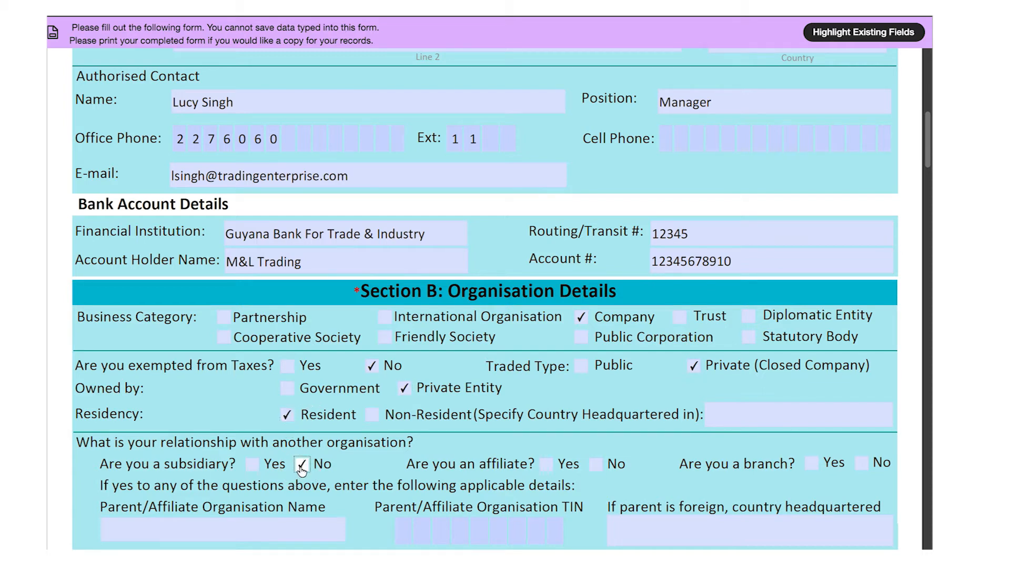
{"action": "left_click", "coordinate": [598, 466]}
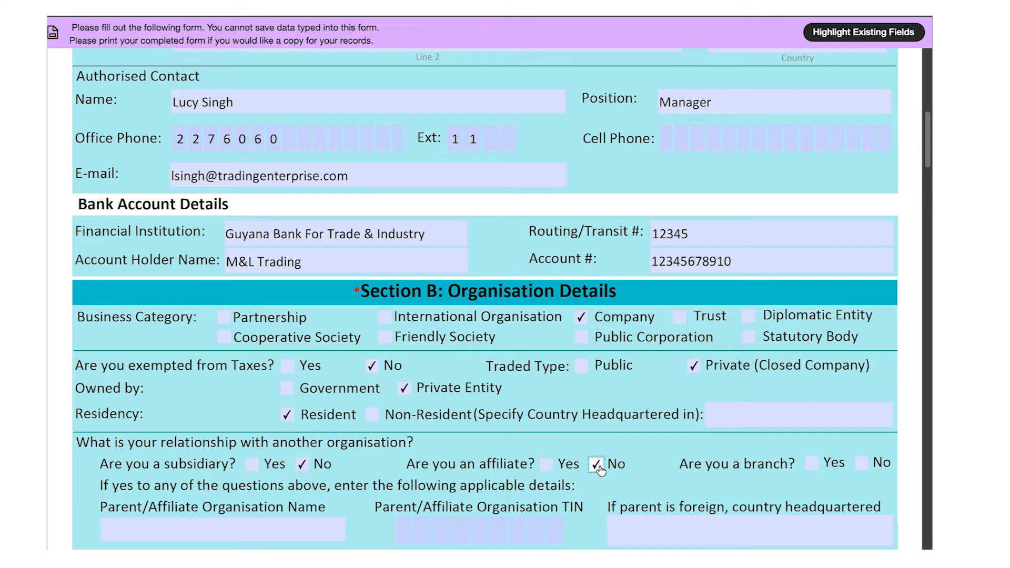
{"action": "left_click", "coordinate": [861, 465]}
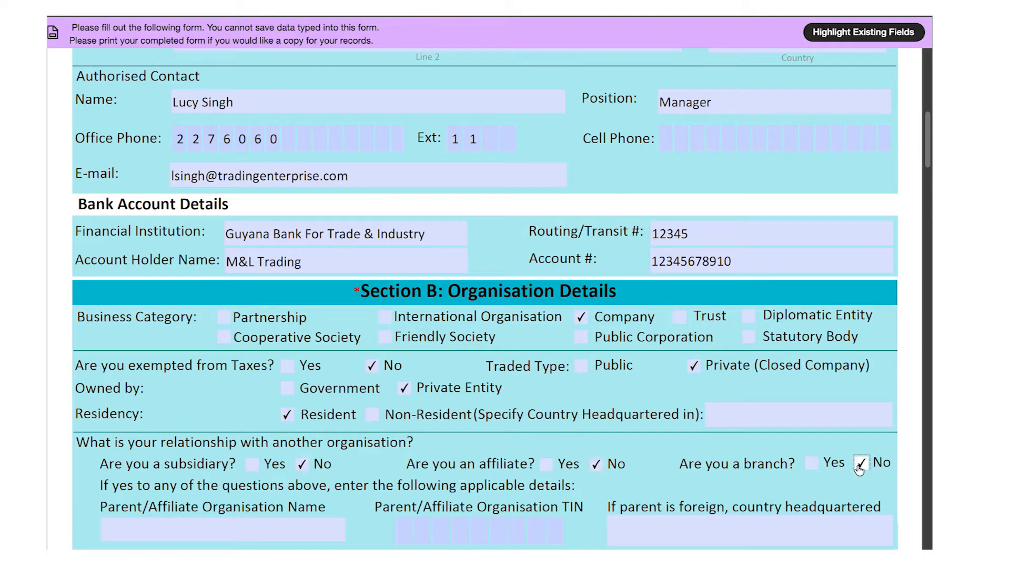
- Answer No to franchisee and Small Business Bureau, and Yes to 75% trading income
{"action": "scroll", "coordinate": [372, 363], "scroll_direction": "down", "scroll_amount": 5}
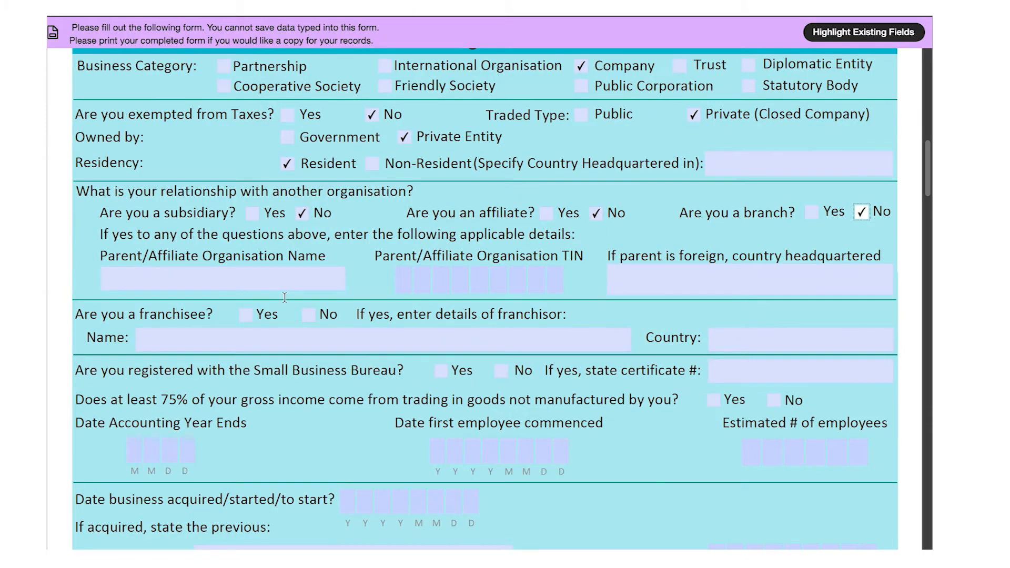
{"action": "left_click", "coordinate": [310, 315]}
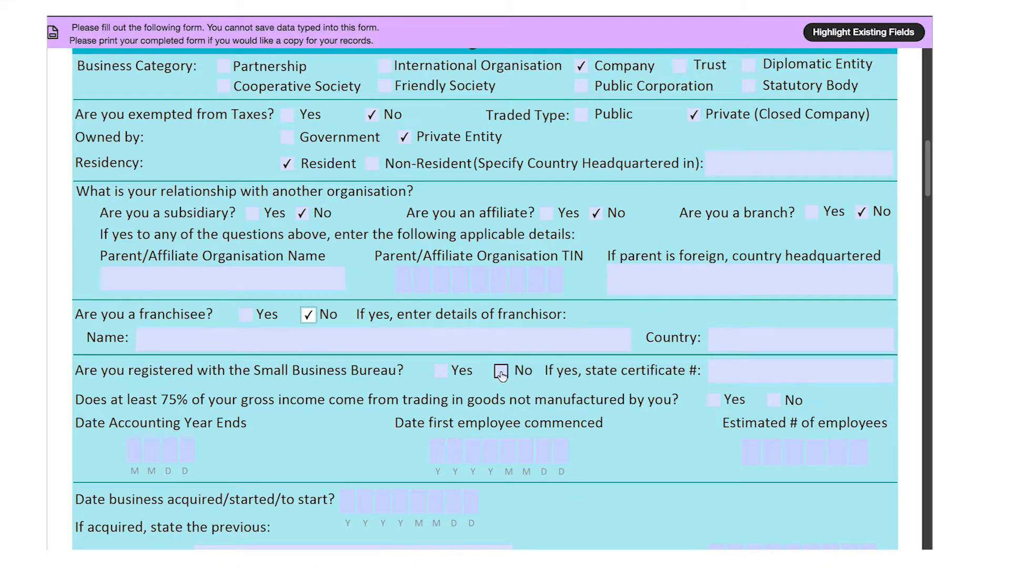
{"action": "left_click", "coordinate": [501, 372]}
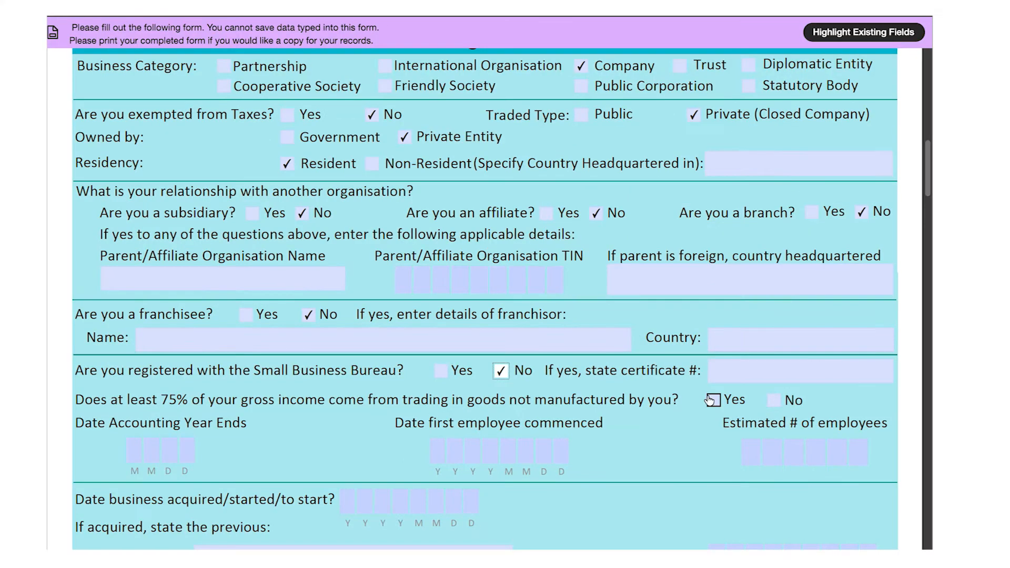
{"action": "left_click", "coordinate": [775, 380]}
- Set the accounting year end to 1212 and first employee date to 20100102
{"action": "left_click", "coordinate": [37, 453]}
{"action": "type", "text": "0101"}
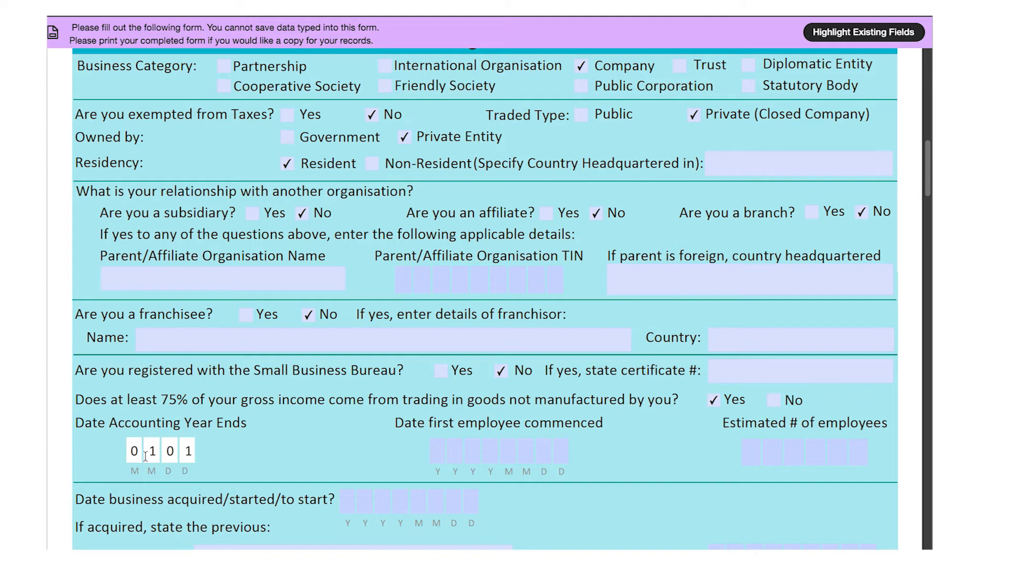
{"action": "key", "text": "BackSpace"}
{"action": "key", "text": "BackSpace"}
{"action": "key", "text": "BackSpace"}
{"action": "key", "text": "BackSpace"}
{"action": "type", "text": "1212"}
{"action": "key", "text": "Tab"}
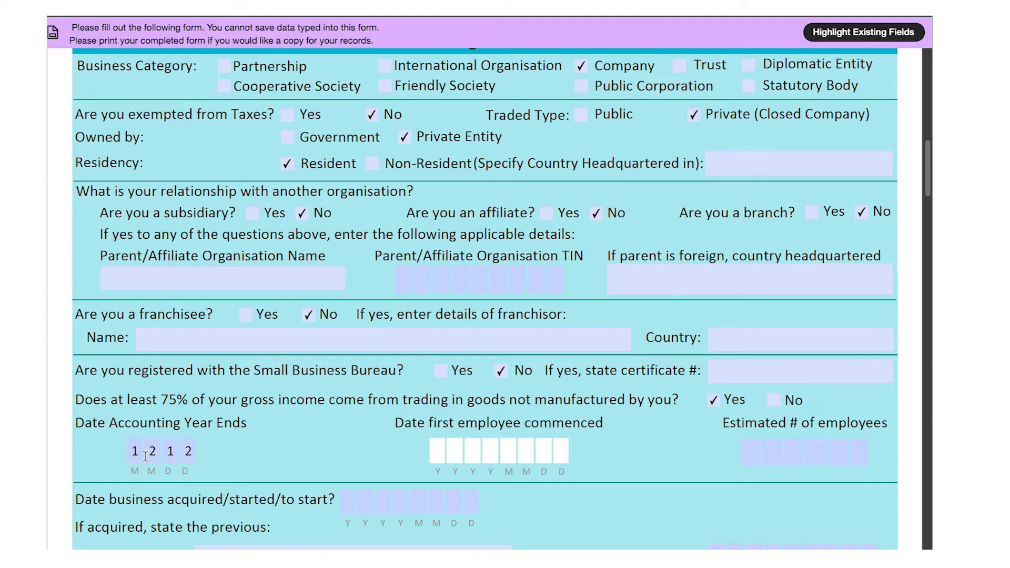
{"action": "type", "text": "20100102"}
{"action": "key", "text": "Tab"}
- Enter 100 employees and business acquisition date 20100101
{"action": "type", "text": "100"}
{"action": "scroll", "coordinate": [145, 457], "scroll_direction": "down", "scroll_amount": 5}
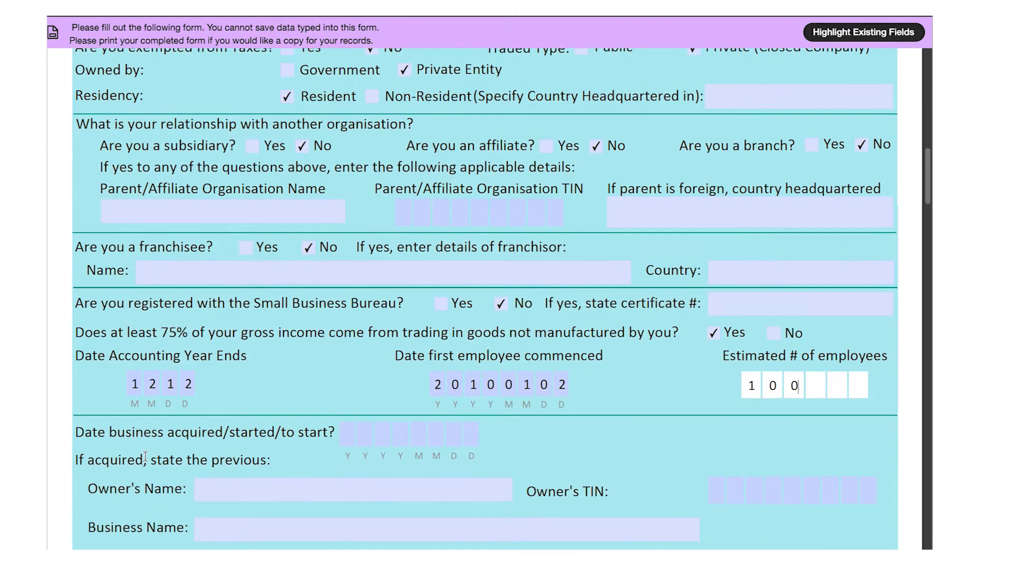
{"action": "scroll", "coordinate": [145, 456], "scroll_direction": "down", "scroll_amount": 1}
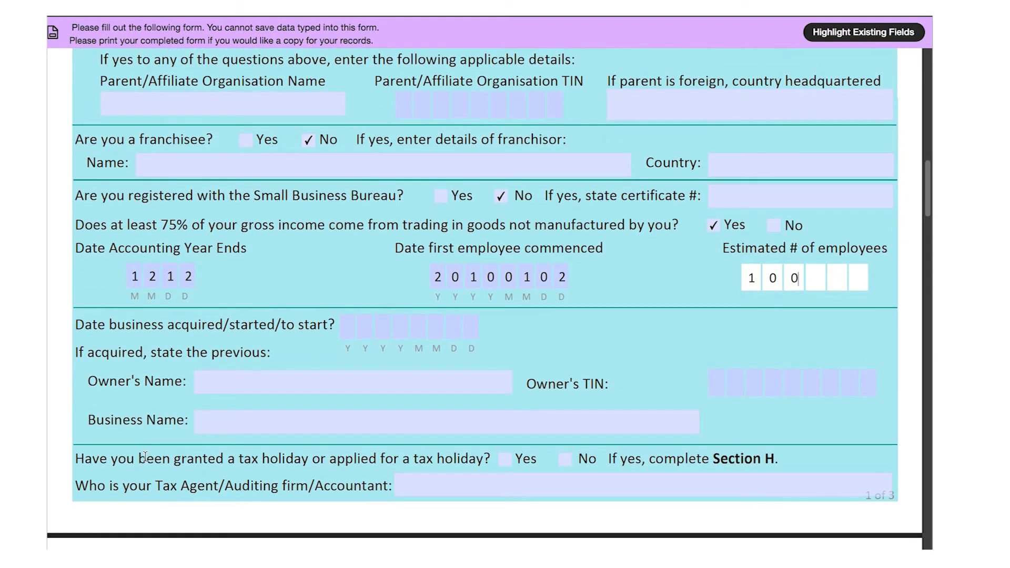
{"action": "left_click", "coordinate": [353, 328]}
{"action": "type", "text": "20"}
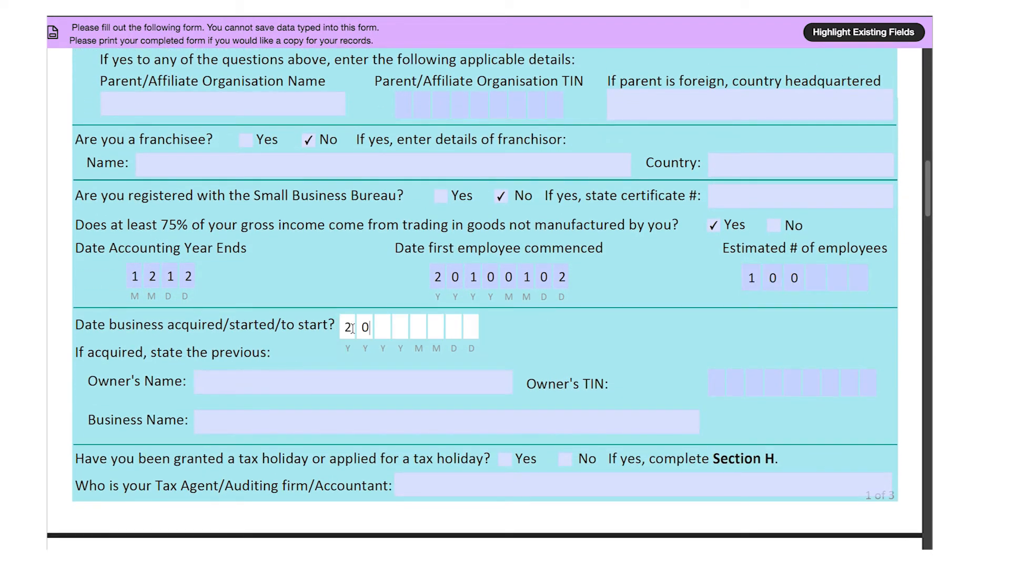
{"action": "type", "text": "100101"}
- Fill in the previous owner's name and TIN, and business name M&L Trading Enterprise
{"action": "left_click_drag", "start_coordinate": [354, 345], "coordinate": [377, 328]}
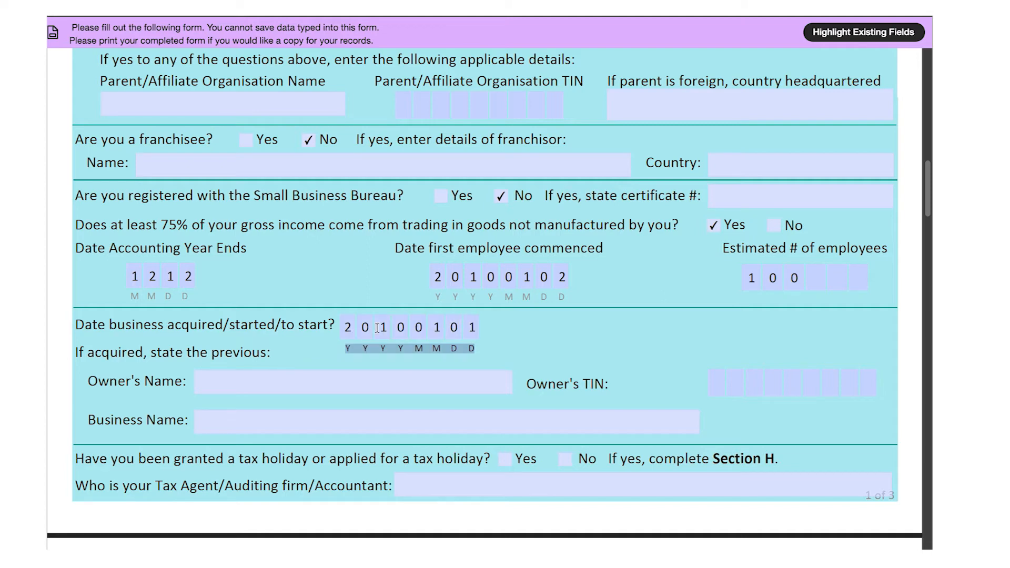
{"action": "key", "text": "Tab"}
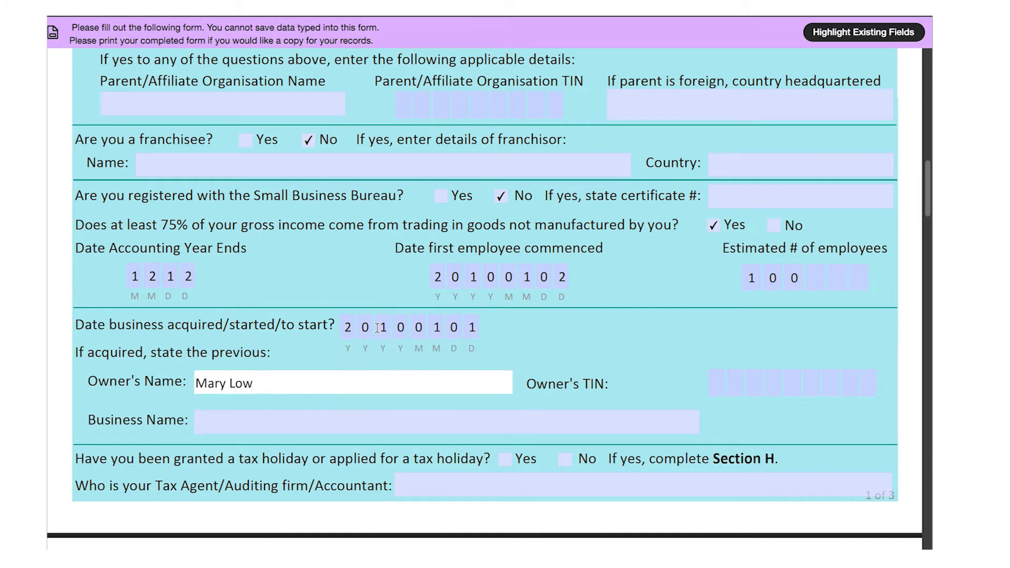
{"action": "key", "text": "Tab"}
{"action": "type", "text": "123456789"}
{"action": "key", "text": "Tab"}
{"action": "type", "text": "M&"}
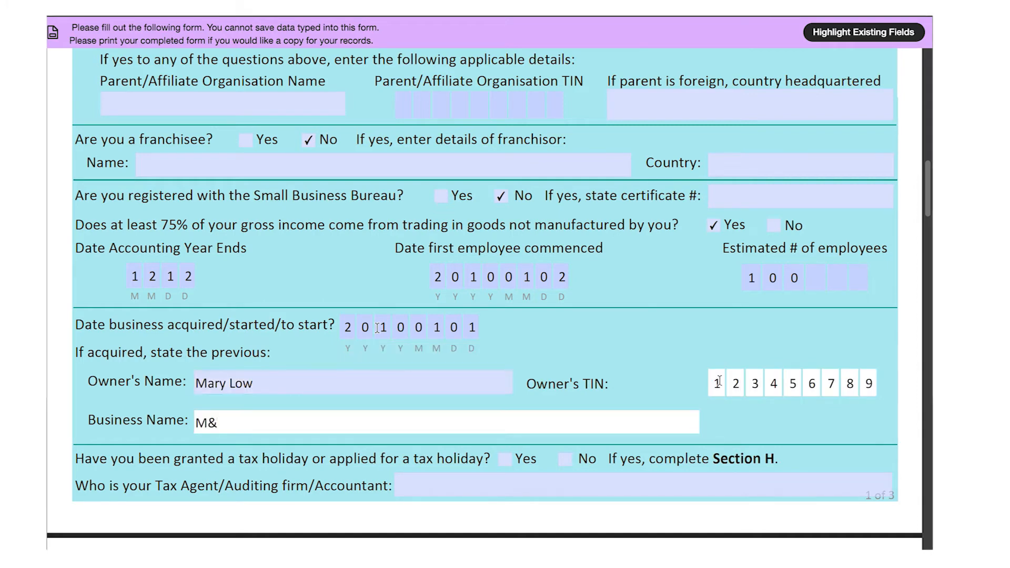
{"action": "type", "text": "L Trading Enterprise"}
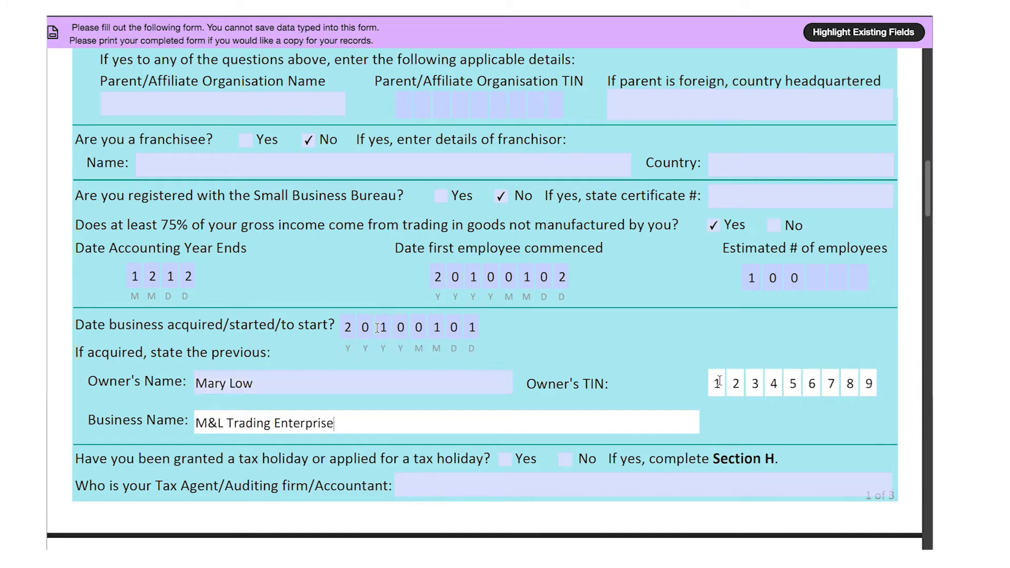
{"action": "key", "text": "Tab"}
- Answer No to the tax holiday and enter tax agent G's Accounting
{"action": "scroll", "coordinate": [718, 381], "scroll_direction": "down", "scroll_amount": 3}
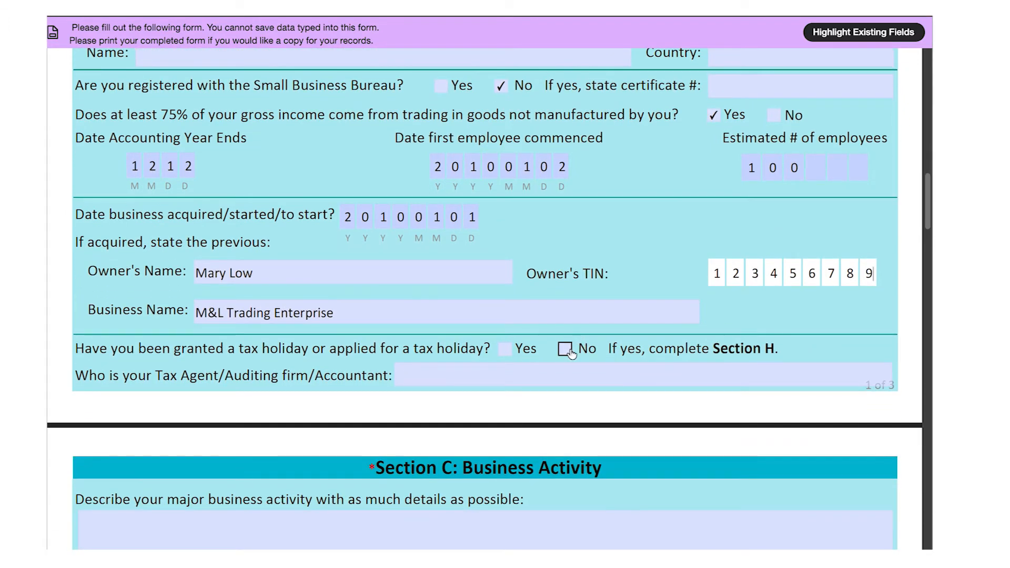
{"action": "left_click", "coordinate": [564, 348]}
{"action": "left_click", "coordinate": [555, 372]}
{"action": "type", "text": "G's Accountin"}
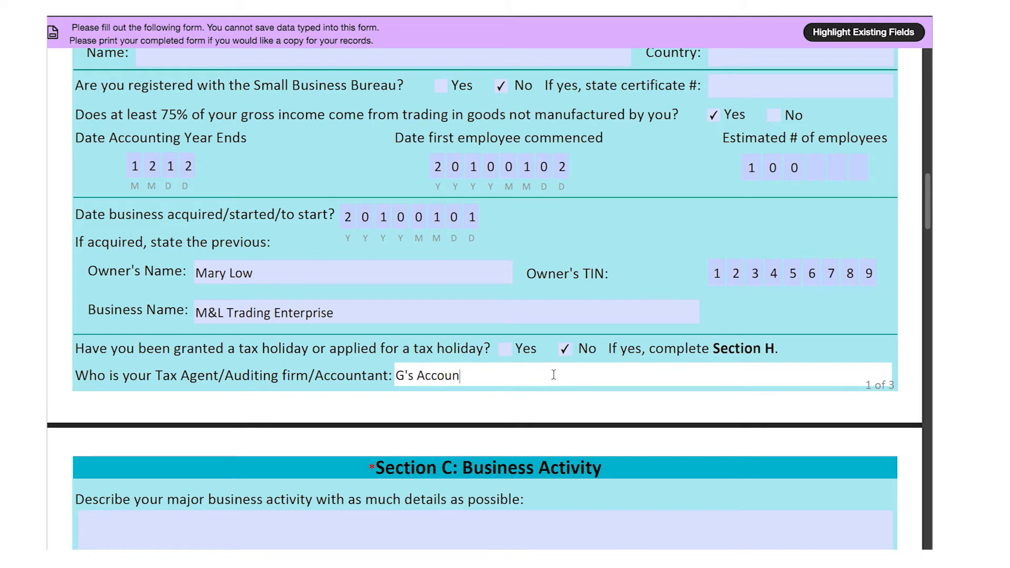
{"action": "type", "text": "g"}
- Describe the business as selling construction items such as cement, sand, stone, wheelbarrows, shovels
{"action": "key", "text": "Tab"}
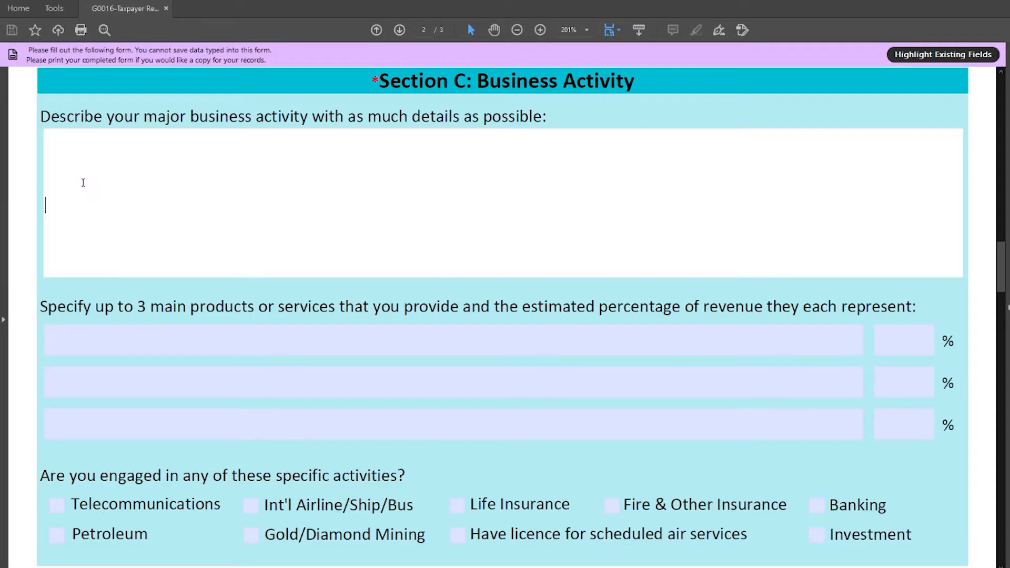
{"action": "type", "text": "Sell items used i"}
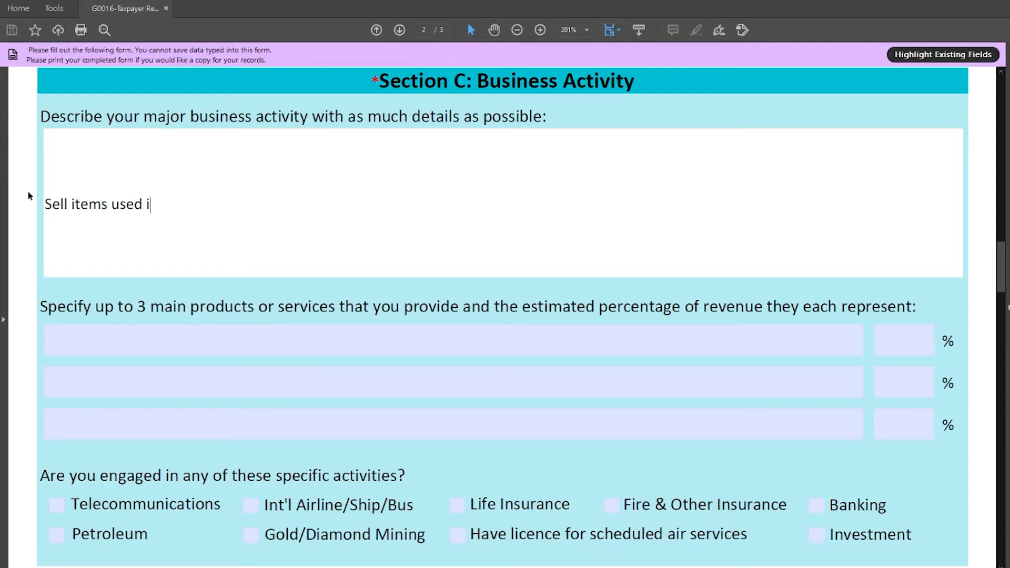
{"action": "type", "text": "n the construction industry "}
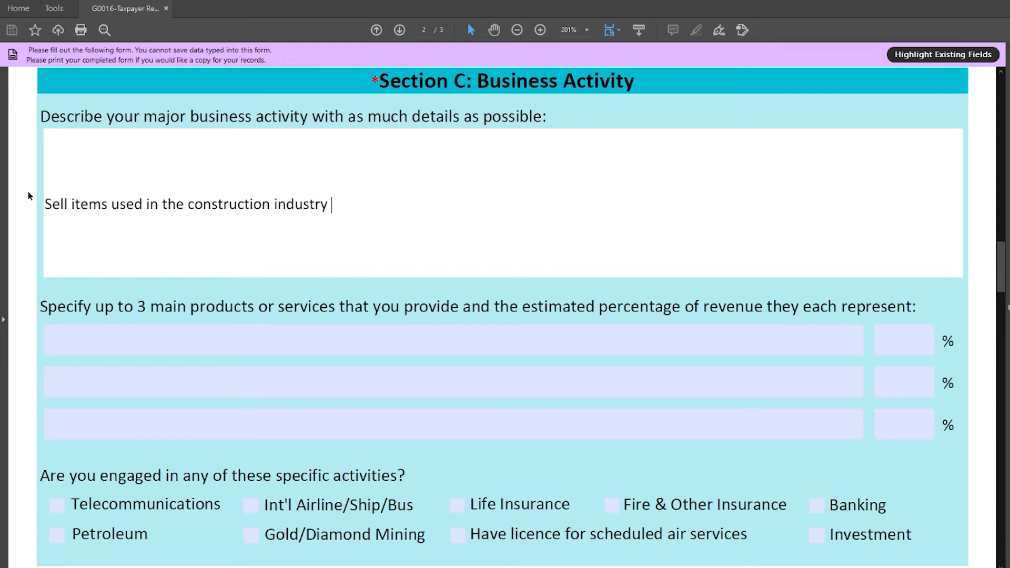
{"action": "type", "text": "such as cement, sand, stong"}
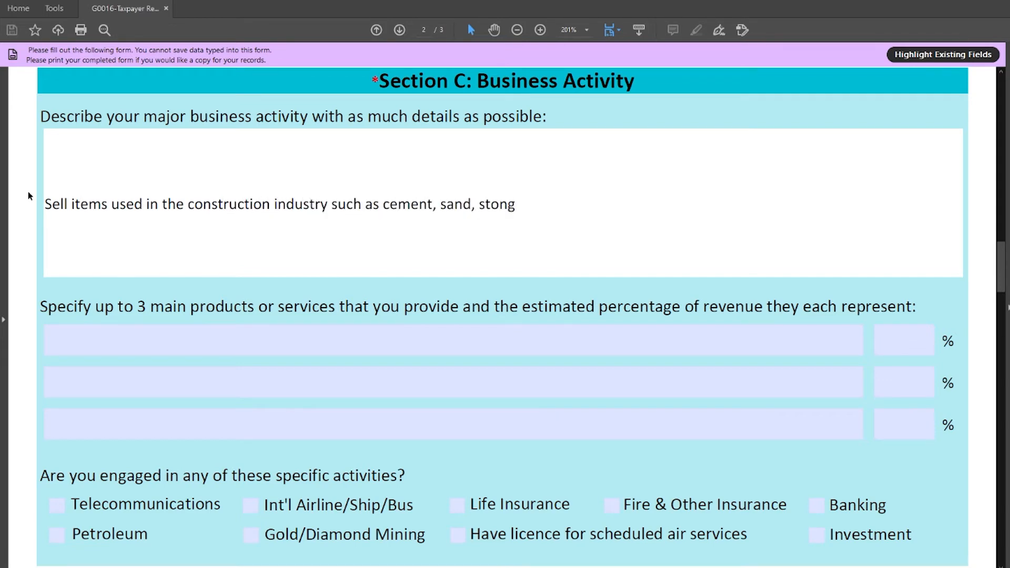
{"action": "key", "text": "BackSpace"}
{"action": "type", "text": "e, wheelbarrows, shovels etc."}
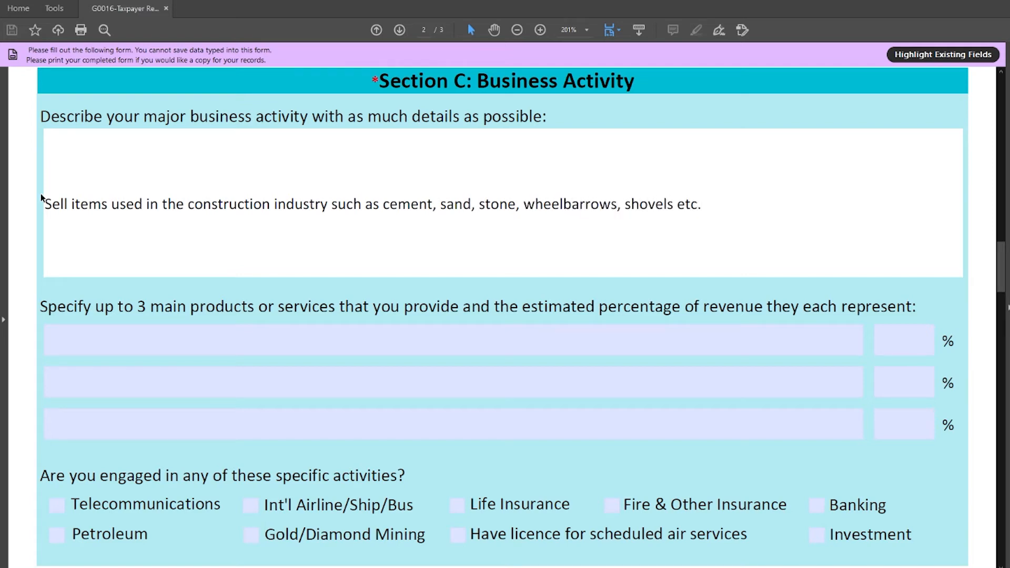
- List main products Sale of Cement, Sale of Sand and Sale of construction equipment
{"action": "key", "text": "Tab"}
{"action": "type", "text": "Sa"}
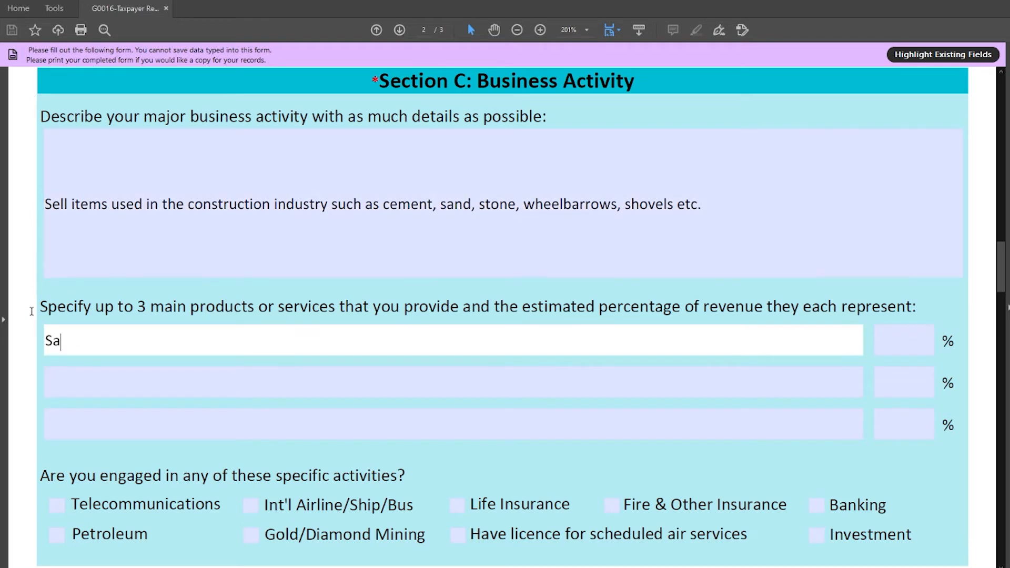
{"action": "type", "text": "le of Cement"}
{"action": "left_click", "coordinate": [62, 375]}
{"action": "type", "text": "Sale of Sand"}
{"action": "left_click", "coordinate": [83, 415]}
{"action": "type", "text": "Sale of "}
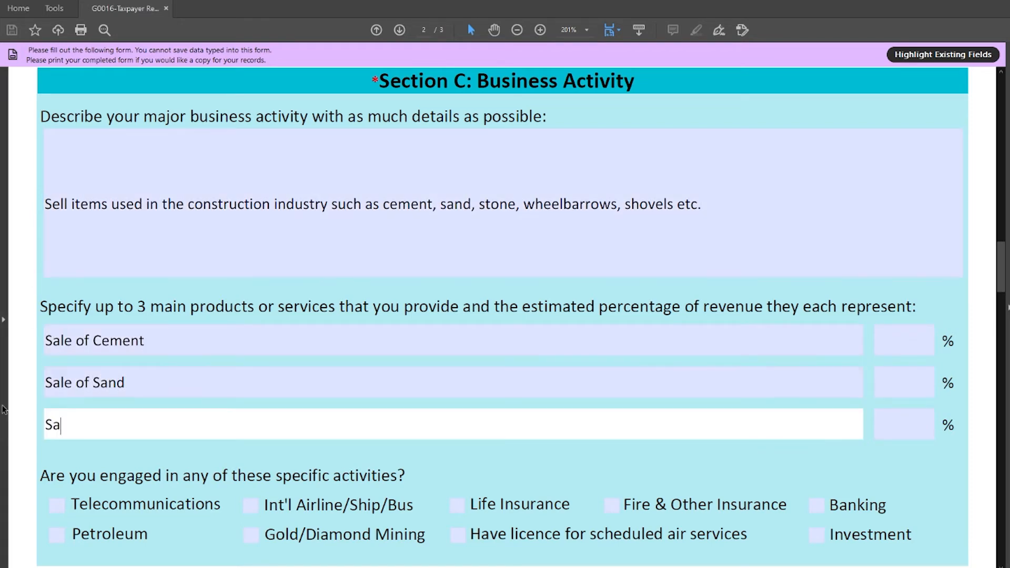
{"action": "type", "text": "construction equipment"}
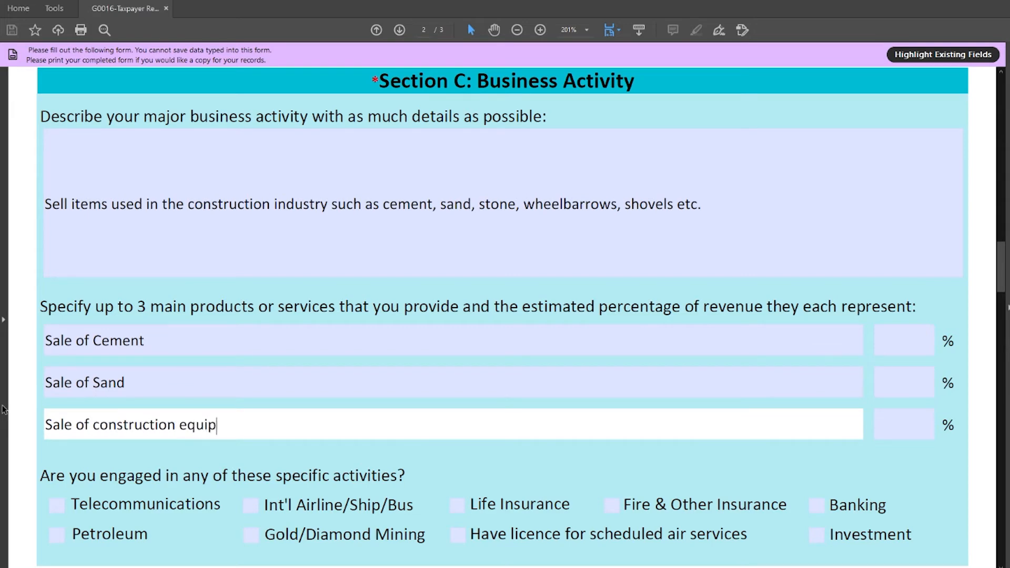
- Enter revenue shares 50%, 40%, 10%, then name the first location M&L Trading Enterprises
{"action": "left_click", "coordinate": [896, 333]}
{"action": "type", "text": "50"}
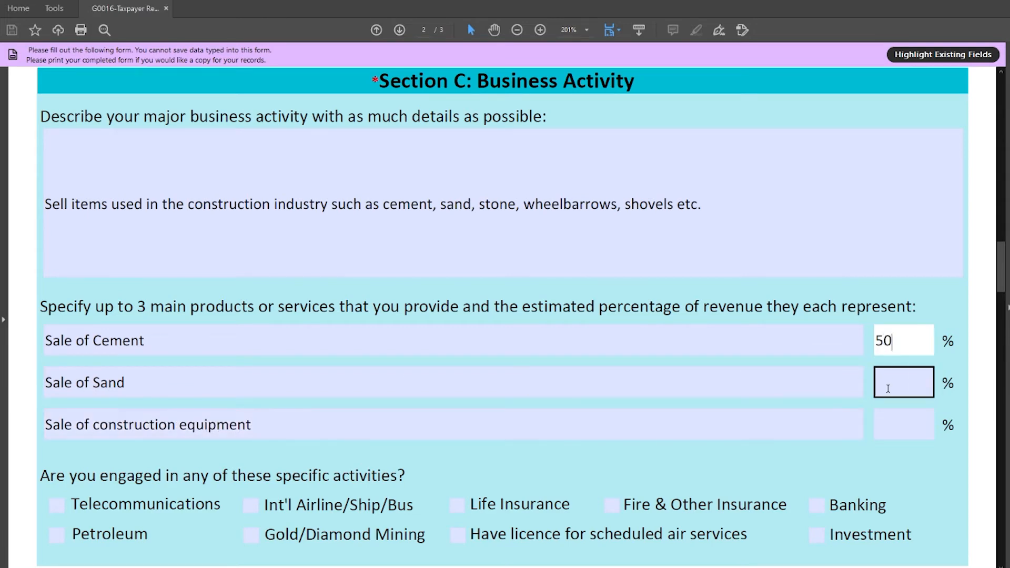
{"action": "left_click", "coordinate": [887, 388]}
{"action": "type", "text": "40"}
{"action": "left_click", "coordinate": [884, 424]}
{"action": "type", "text": "10"}
{"action": "left_click", "coordinate": [916, 457]}
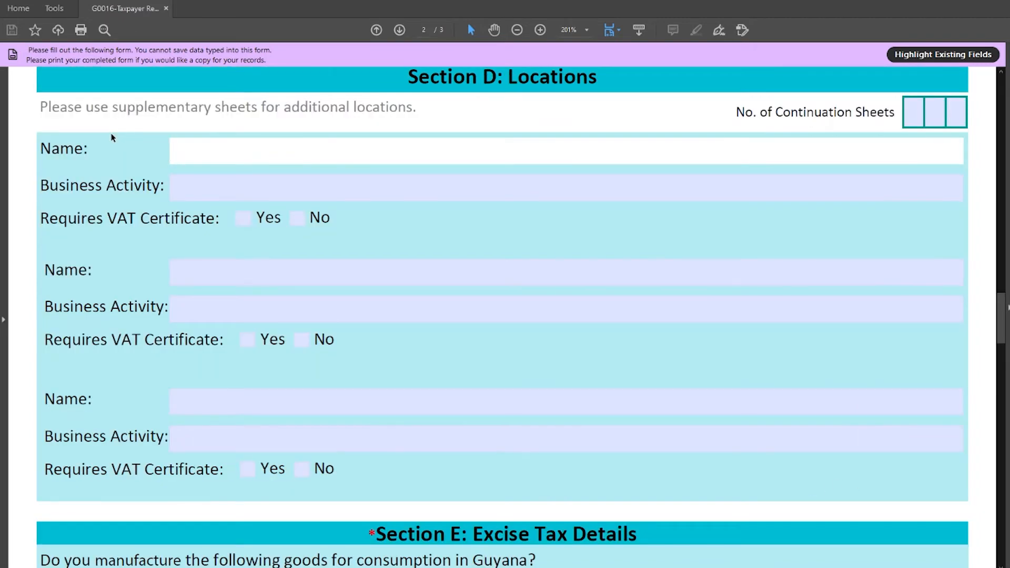
{"action": "type", "text": "M&L Trading En"}
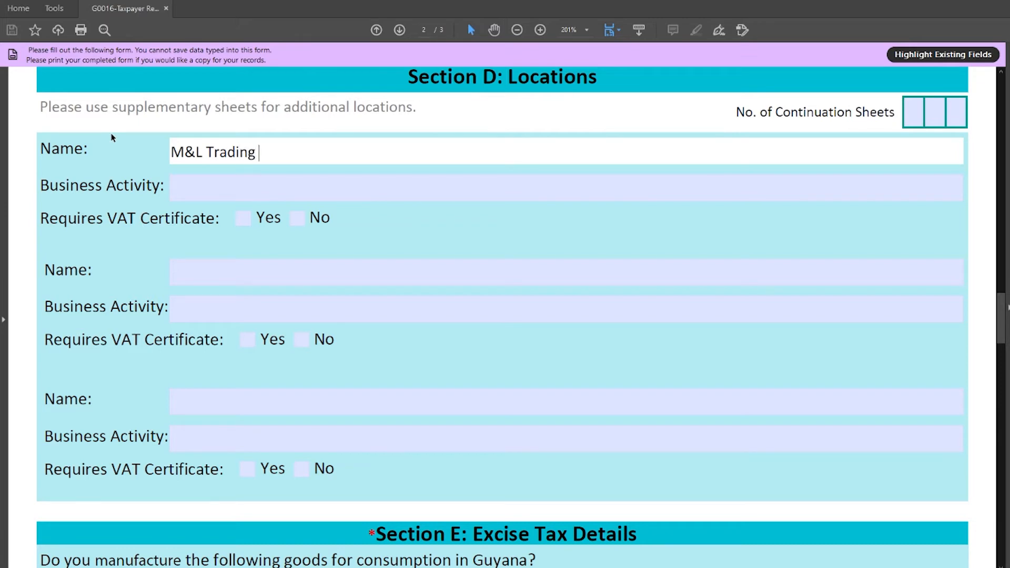
{"action": "type", "text": "terprises"}
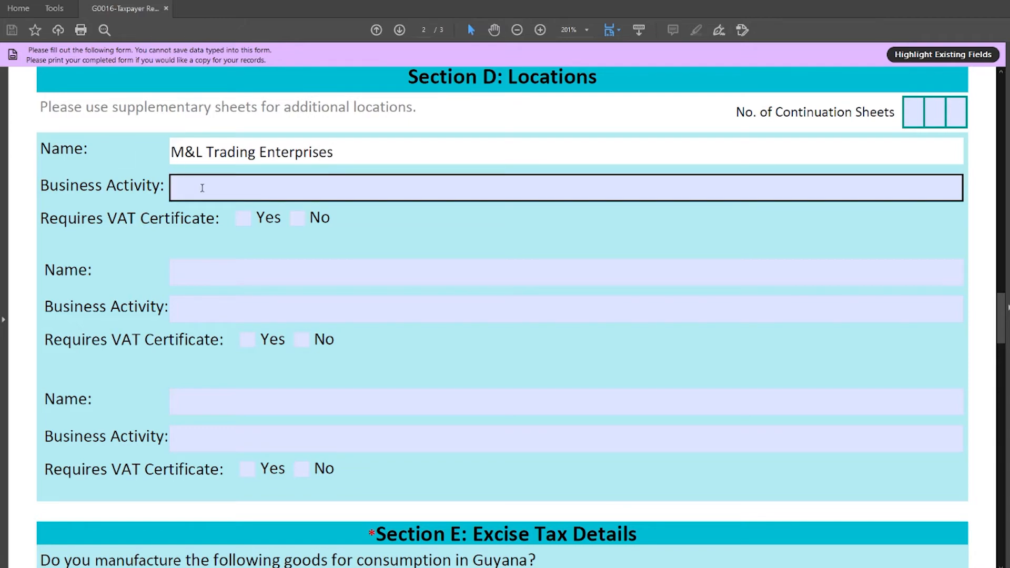
- Select the first Section D location's Business Activity field
{"action": "left_click", "coordinate": [202, 188]}
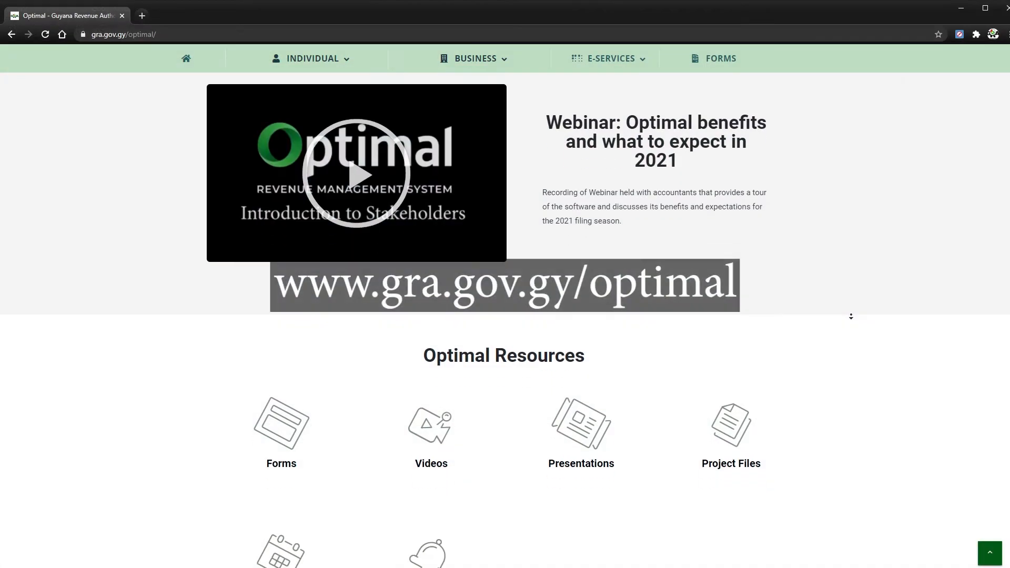
- Go to the GRA Forms and Guides page and scroll through its form list
{"action": "scroll", "coordinate": [236, 388], "scroll_direction": "down", "scroll_amount": 1}
{"action": "left_click", "coordinate": [251, 394]}
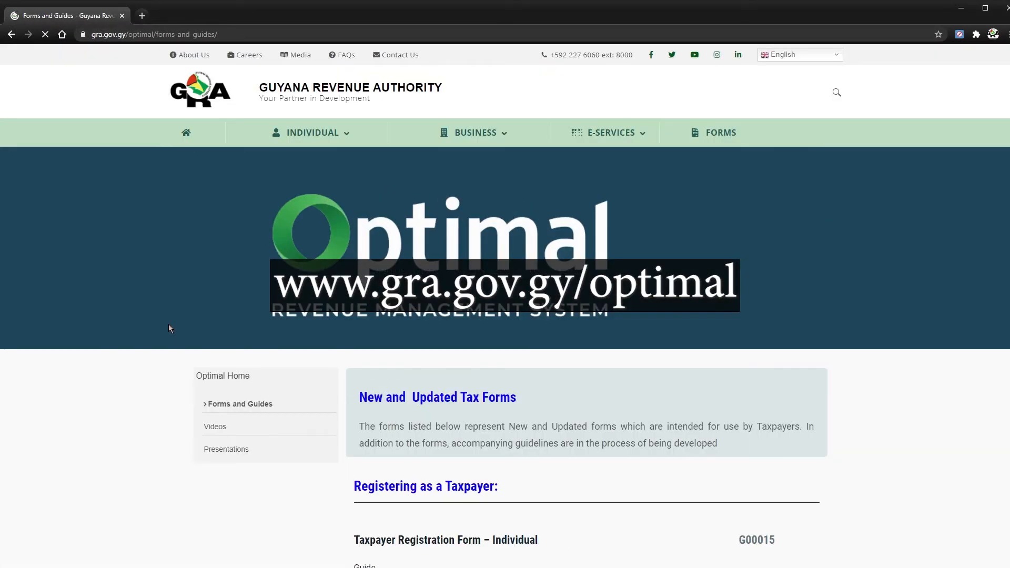
{"action": "scroll", "coordinate": [142, 377], "scroll_direction": "down", "scroll_amount": 6}
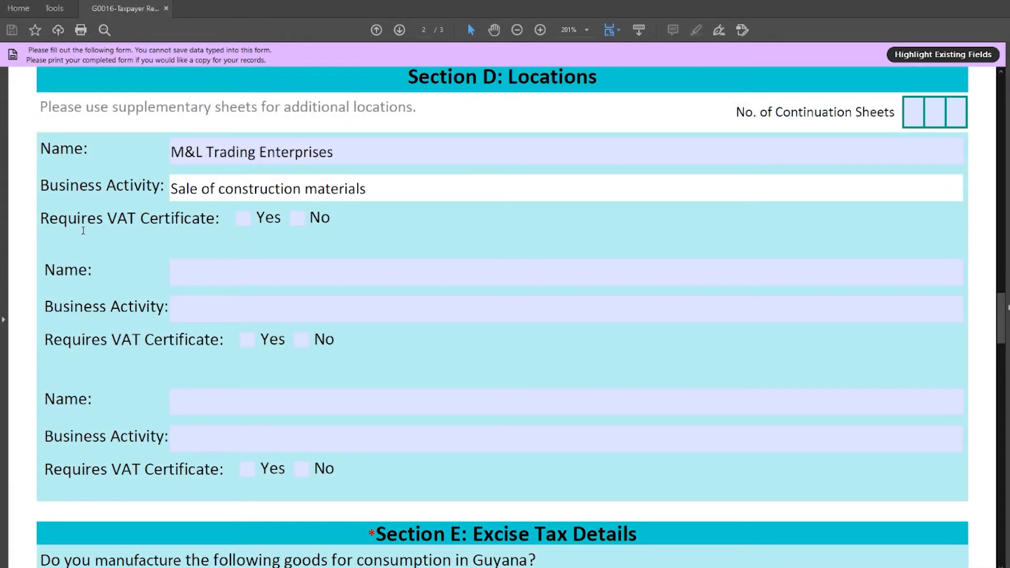
- Tick Yes for VAT certificate and No for alcohol, tobacco, petroleum and motor vehicles
{"action": "left_click", "coordinate": [243, 218]}
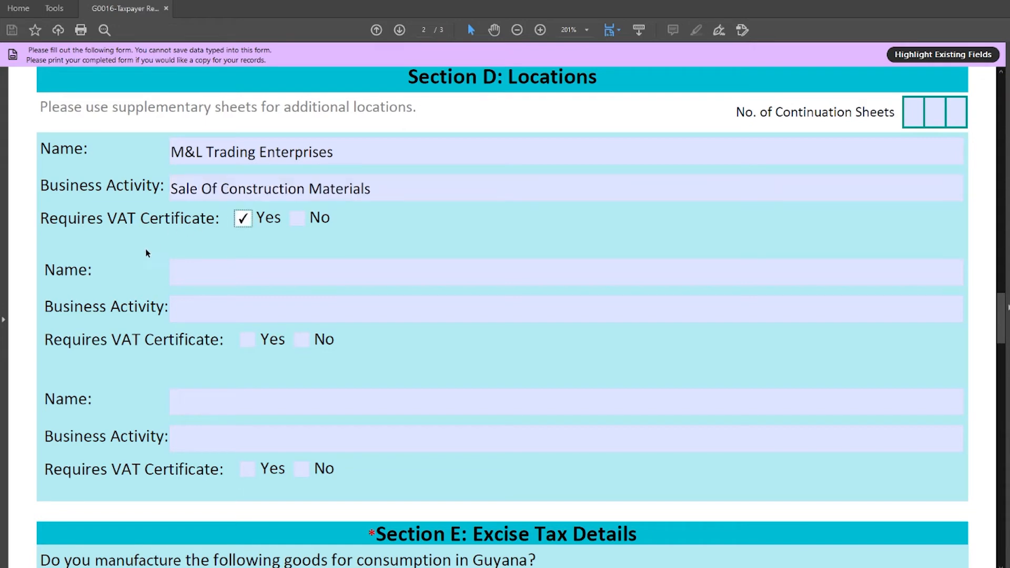
{"action": "scroll", "coordinate": [141, 272], "scroll_direction": "down", "scroll_amount": 7}
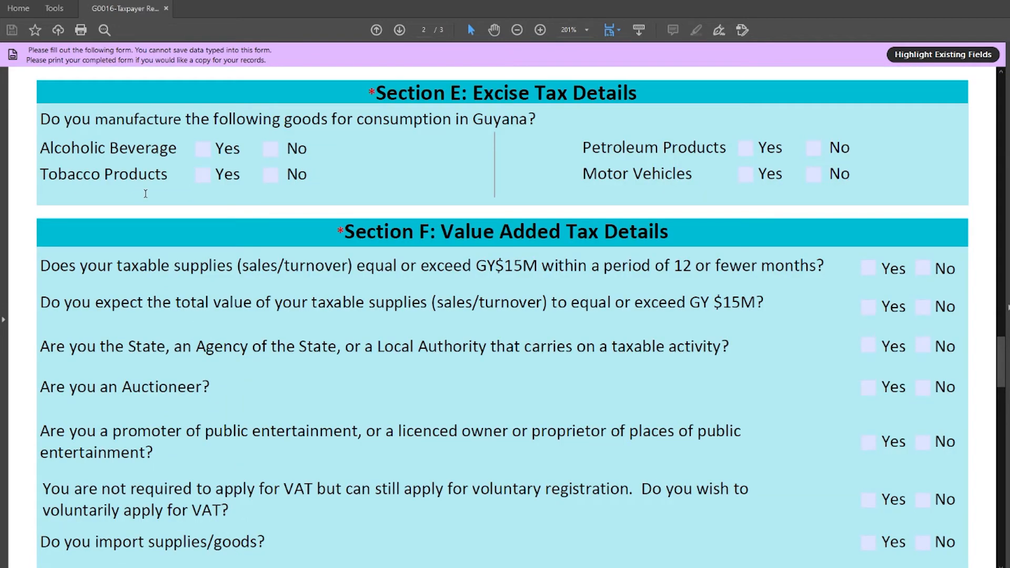
{"action": "left_click", "coordinate": [271, 148]}
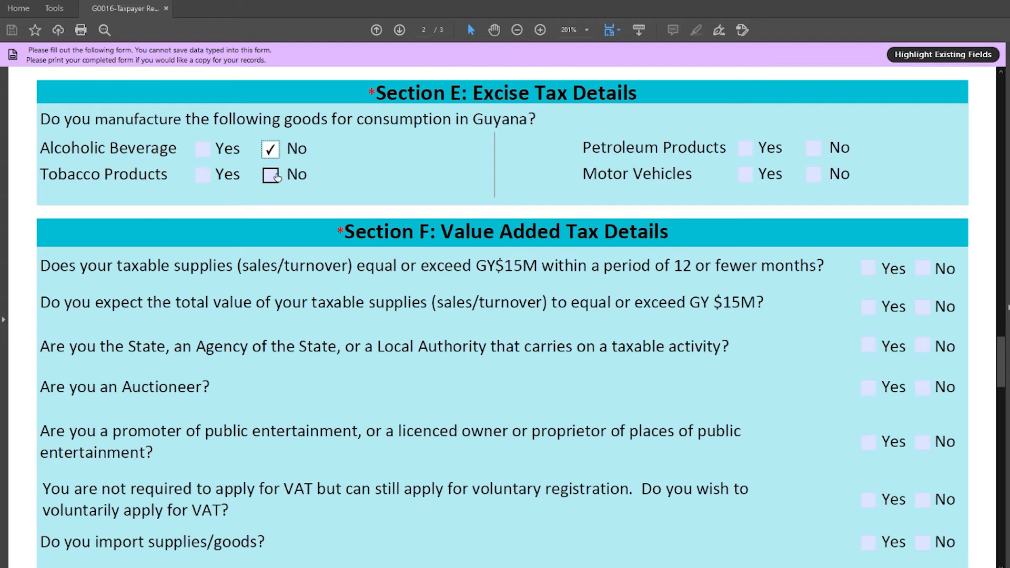
{"action": "left_click", "coordinate": [274, 178]}
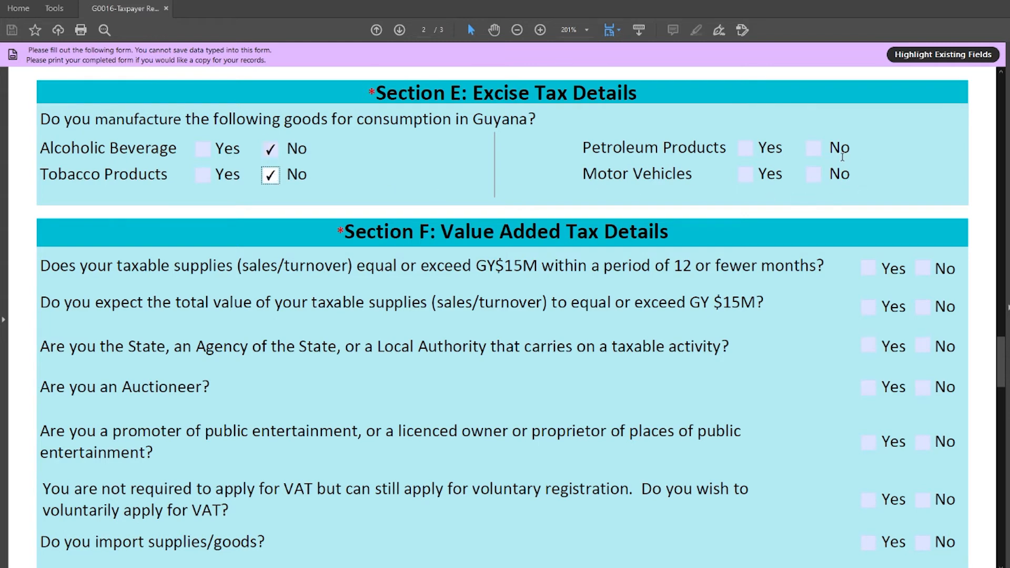
{"action": "left_click", "coordinate": [821, 149]}
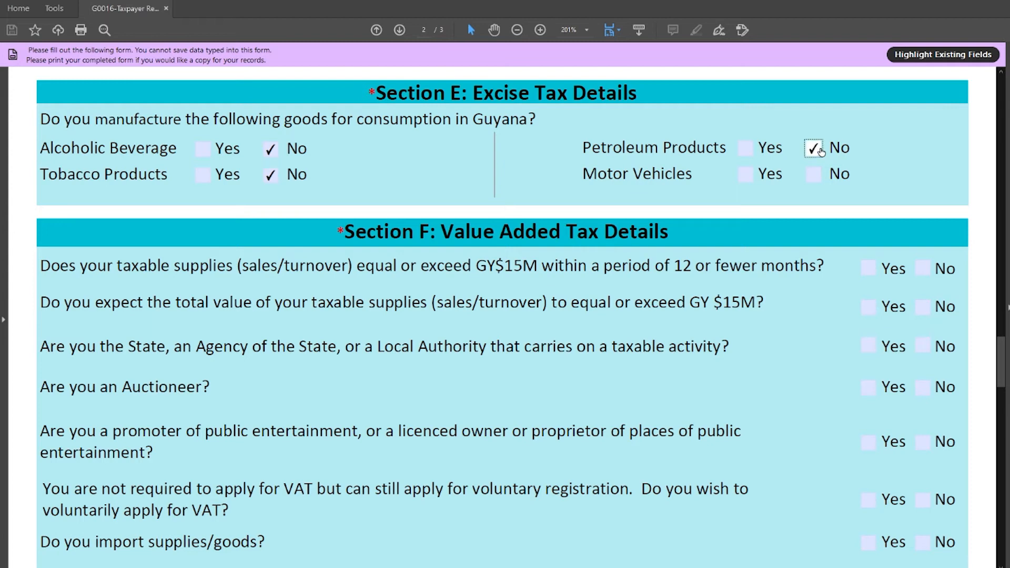
{"action": "left_click", "coordinate": [847, 173]}
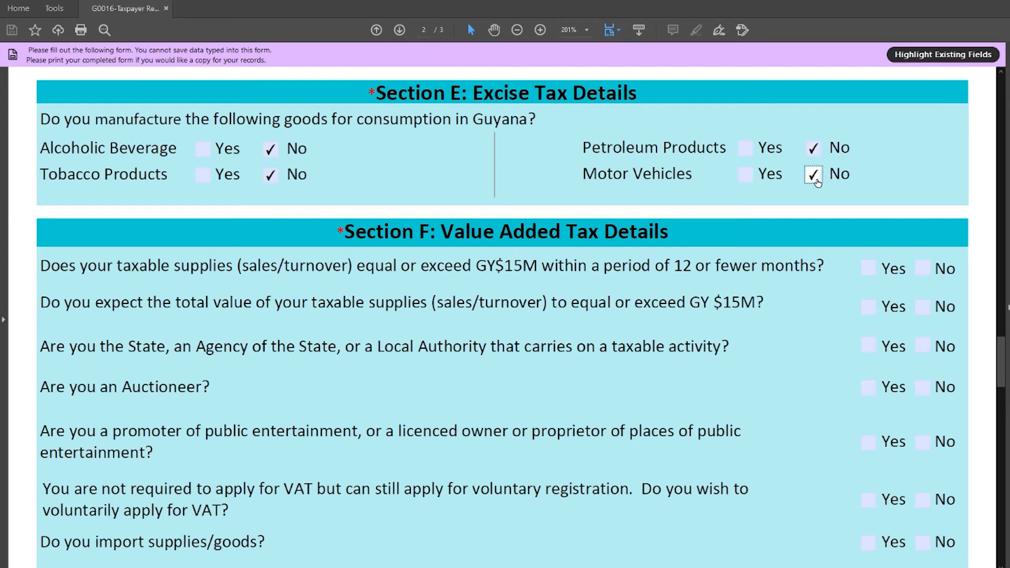
- Answer Section F: Yes to GY$15M supplies and imports, No to the other VAT questions
{"action": "left_click_drag", "start_coordinate": [996, 354], "coordinate": [1001, 371]}
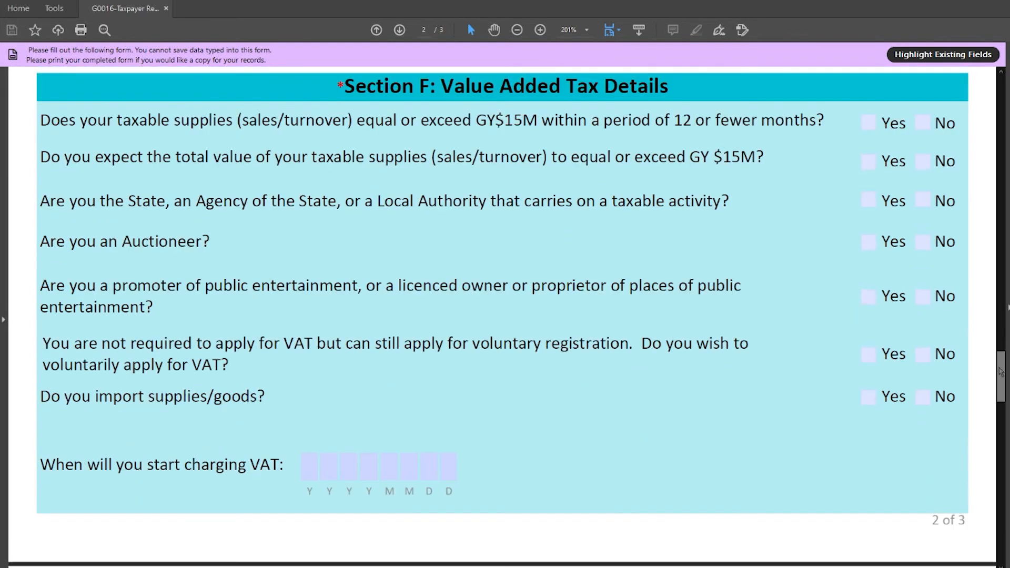
{"action": "left_click", "coordinate": [868, 122]}
{"action": "left_click", "coordinate": [866, 167]}
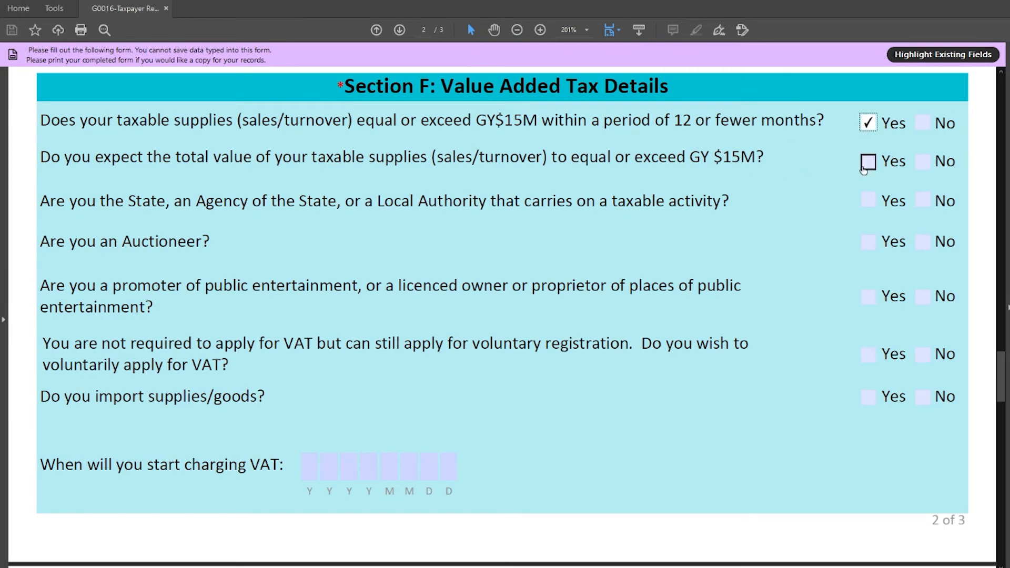
{"action": "left_click", "coordinate": [922, 201]}
{"action": "left_click", "coordinate": [923, 243]}
{"action": "left_click", "coordinate": [923, 298]}
{"action": "left_click", "coordinate": [922, 356]}
{"action": "left_click", "coordinate": [868, 397]}
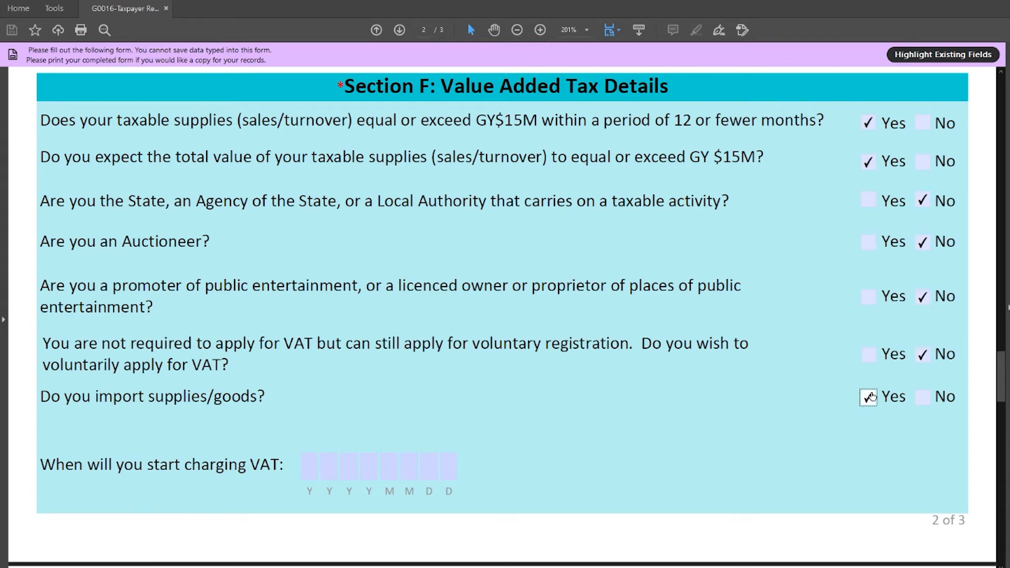
{"action": "scroll", "coordinate": [958, 124], "scroll_direction": "down", "scroll_amount": 10}
{"action": "left_click", "coordinate": [957, 124]}
- Enter 0 continuation sheets, then the first officer's name, TIN and phone number
{"action": "type", "text": "0"}
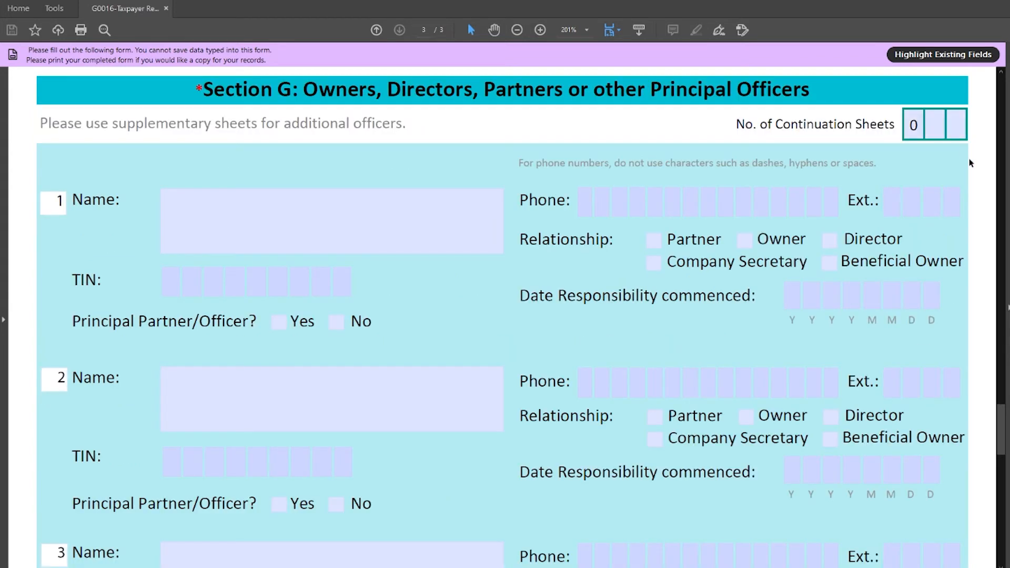
{"action": "left_click", "coordinate": [332, 203]}
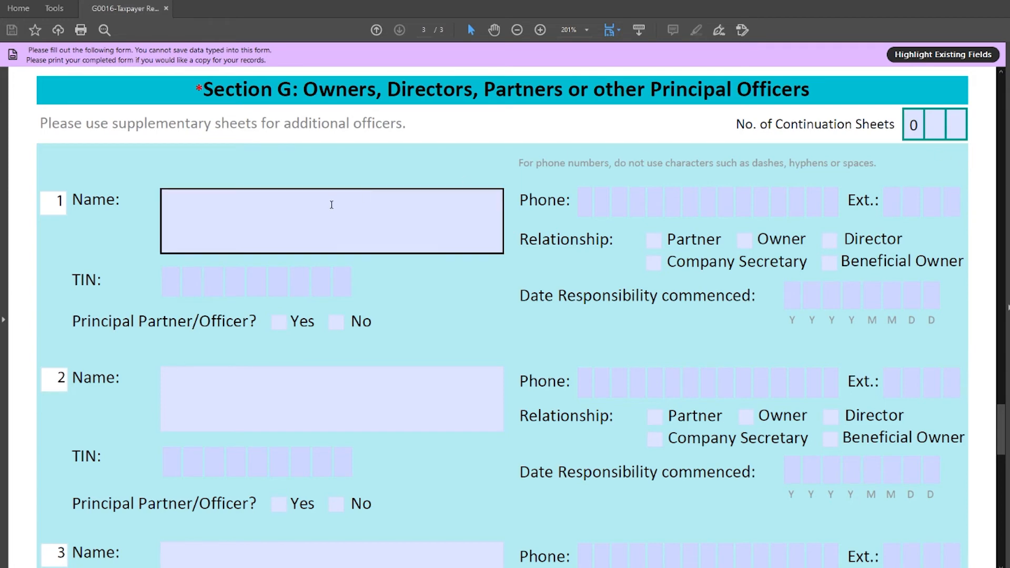
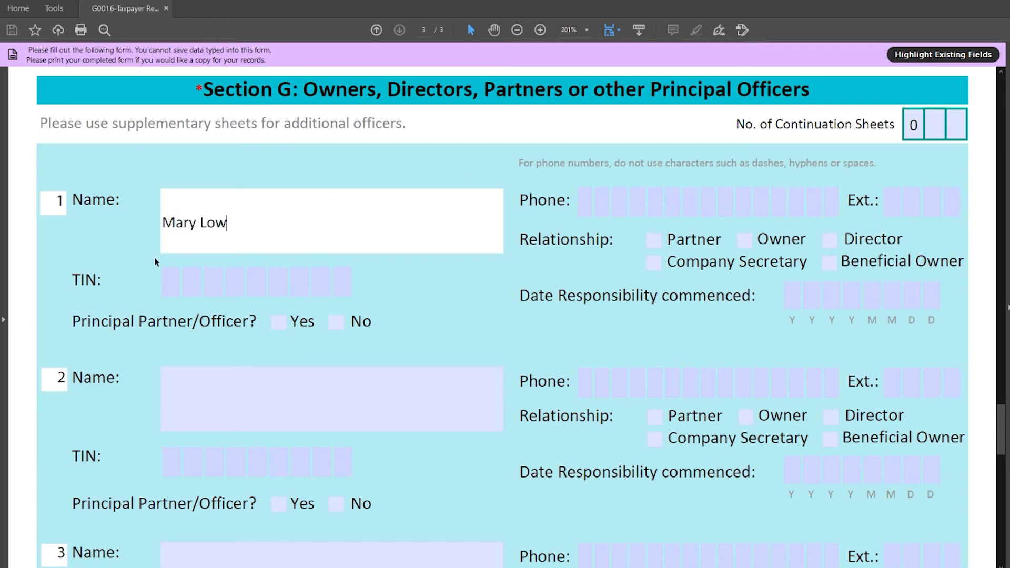
{"action": "key", "text": "Tab"}
{"action": "type", "text": "12"}
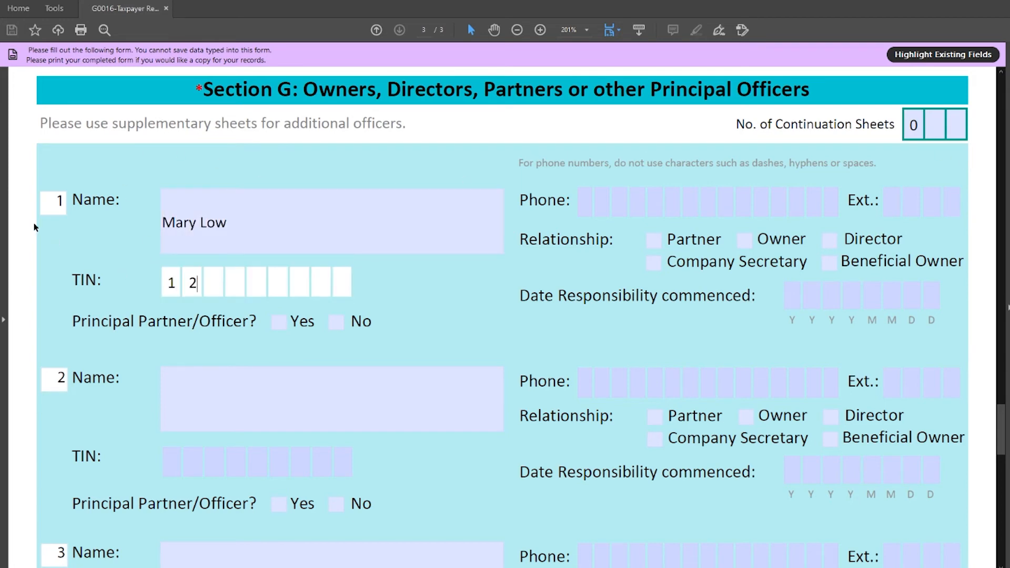
{"action": "type", "text": "3456789"}
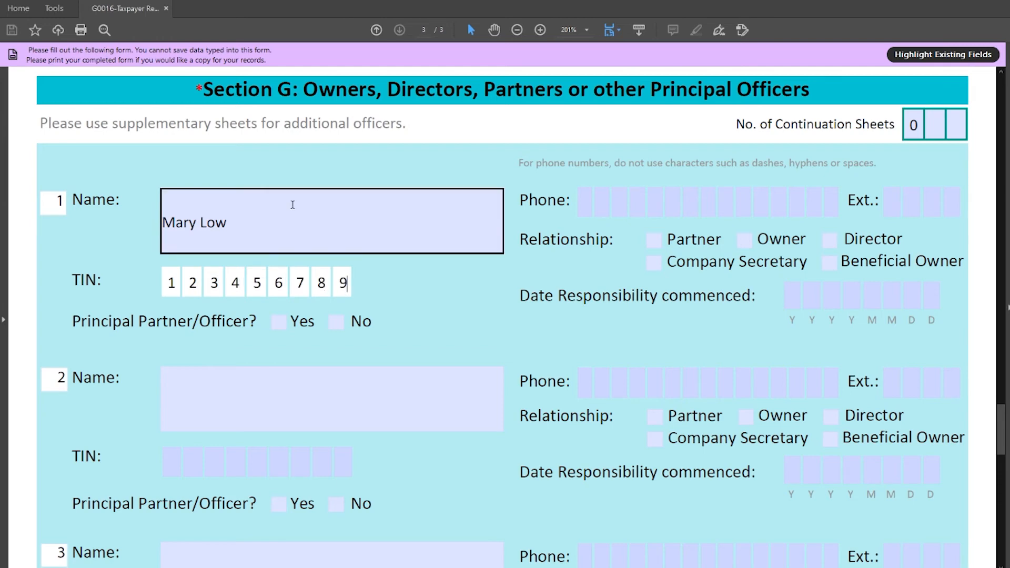
{"action": "key", "text": "Tab"}
{"action": "type", "text": "2226060"}
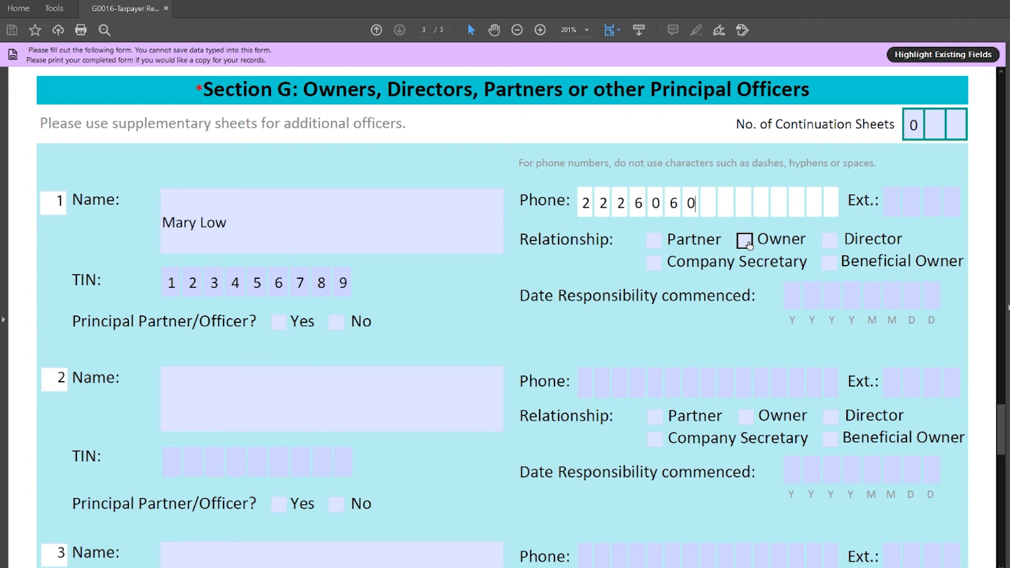
- Mark the officer's relationship as Owner, with responsibility commencing 20100101
{"action": "left_click", "coordinate": [751, 242]}
{"action": "left_click", "coordinate": [830, 298]}
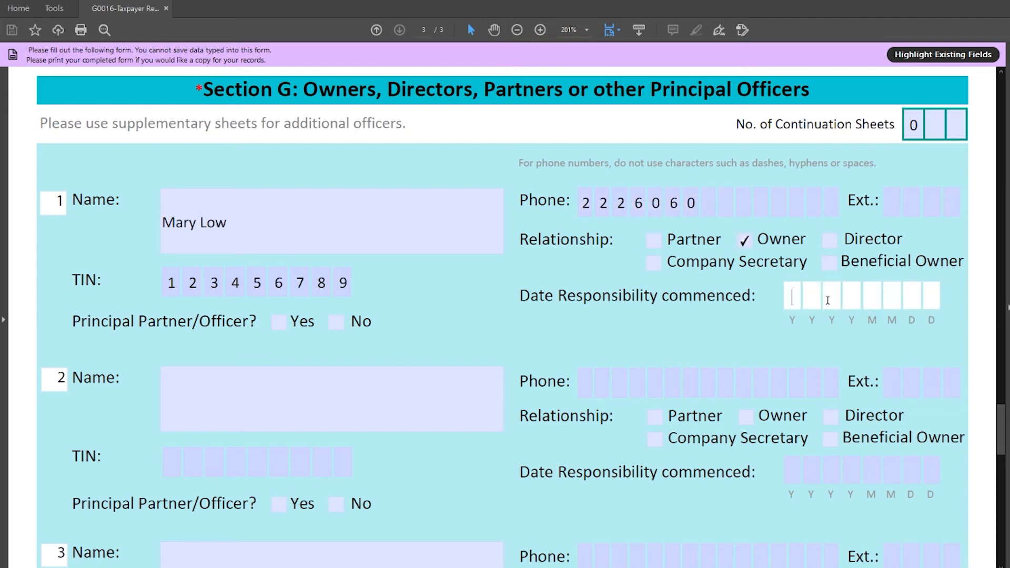
{"action": "type", "text": "20100101"}
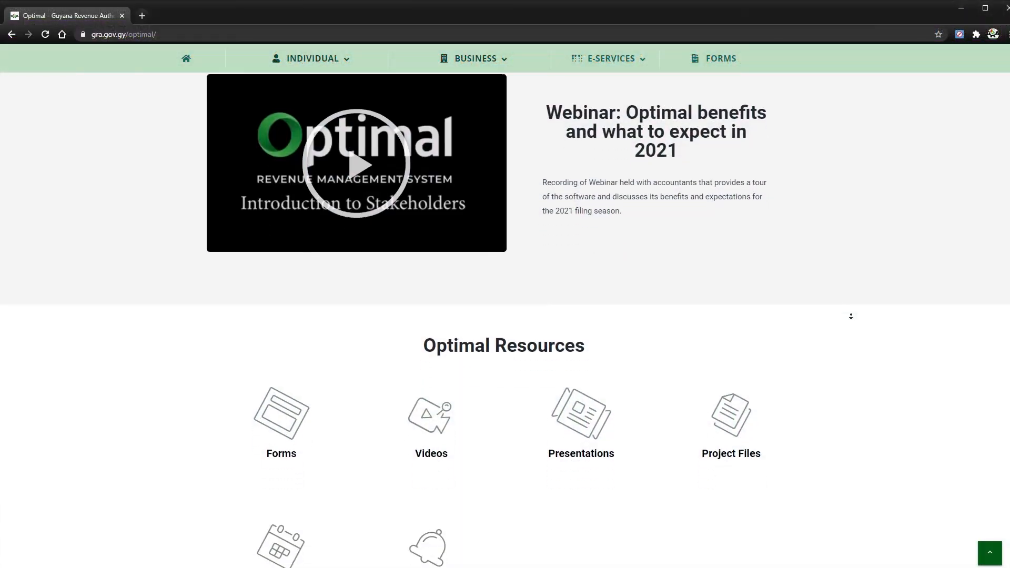
- Go to the GRA Forms and Guides page and scroll to the Registering as a Taxpayer forms
{"action": "scroll", "coordinate": [229, 392], "scroll_direction": "down", "scroll_amount": 1}
{"action": "left_click", "coordinate": [248, 395]}
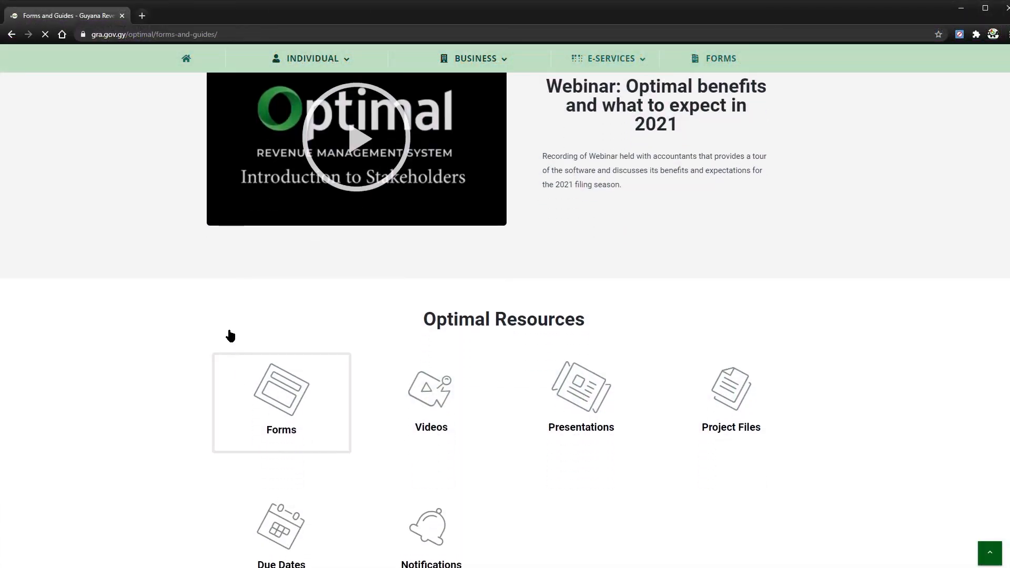
{"action": "scroll", "coordinate": [144, 357], "scroll_direction": "down", "scroll_amount": 1}
{"action": "scroll", "coordinate": [143, 357], "scroll_direction": "down", "scroll_amount": 5}
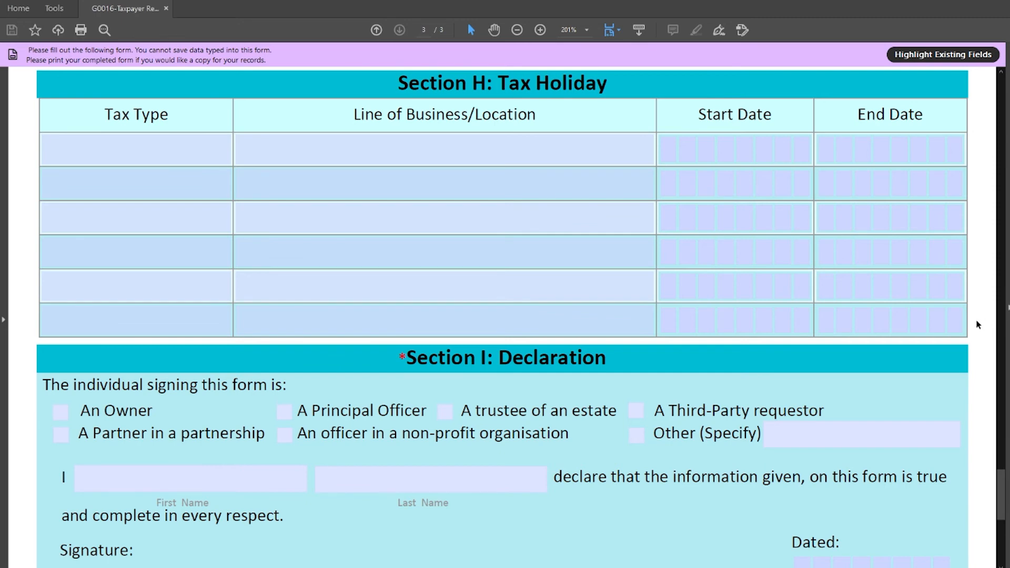
- Declare the signer as An Owner and enter the signer's first and last name
{"action": "scroll", "coordinate": [967, 371], "scroll_direction": "down", "scroll_amount": 2}
{"action": "left_click", "coordinate": [61, 337]}
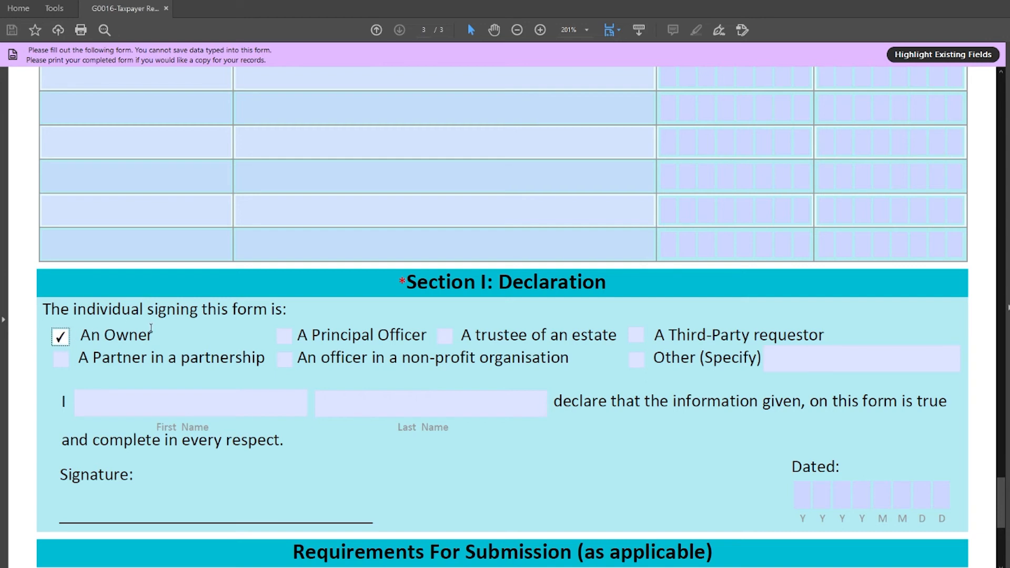
{"action": "left_click", "coordinate": [139, 398]}
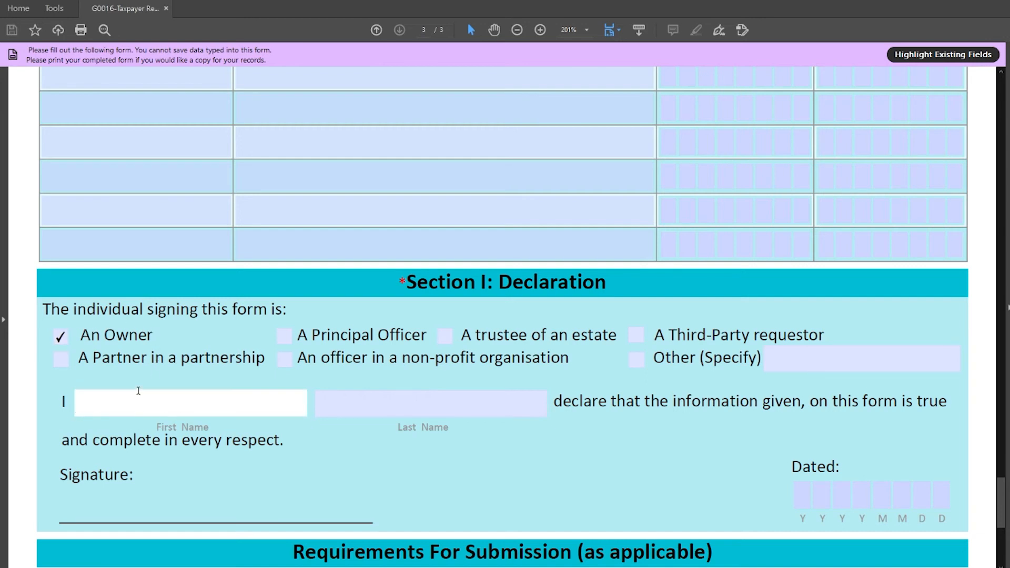
{"action": "left_click", "coordinate": [322, 404]}
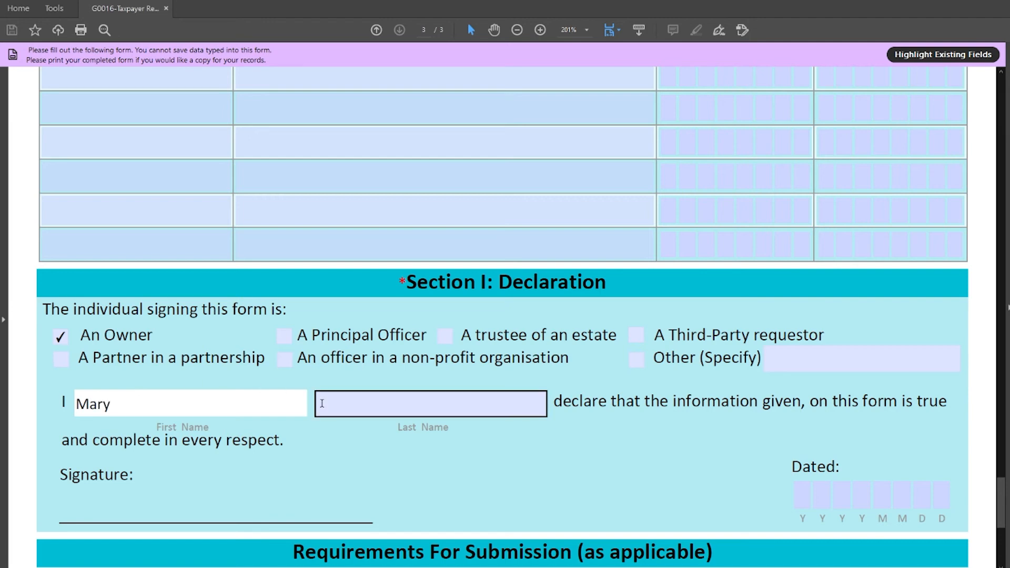
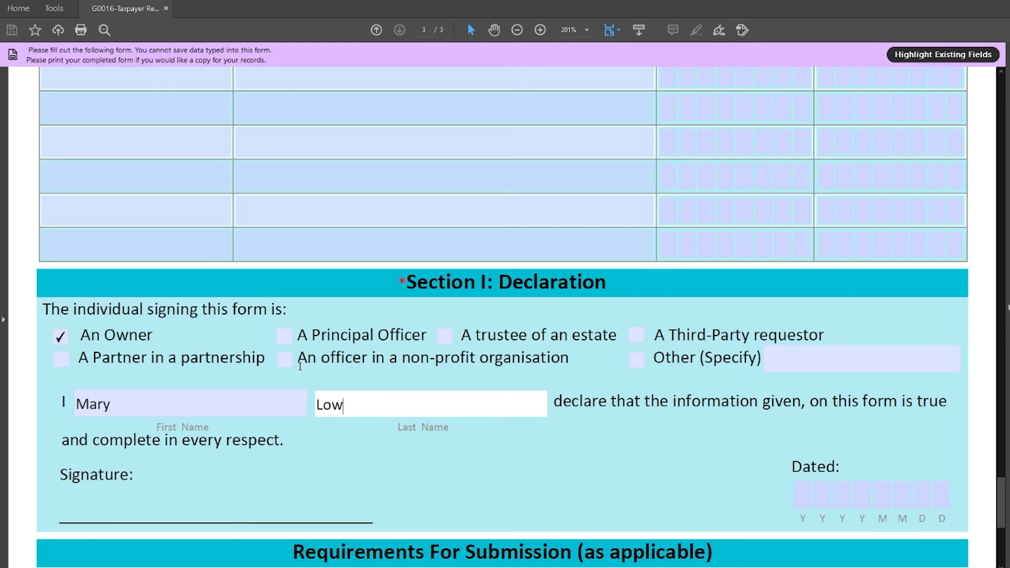
- Date the declaration 20210201 and tick National ID Card as the signer's identification
{"action": "left_click", "coordinate": [852, 492]}
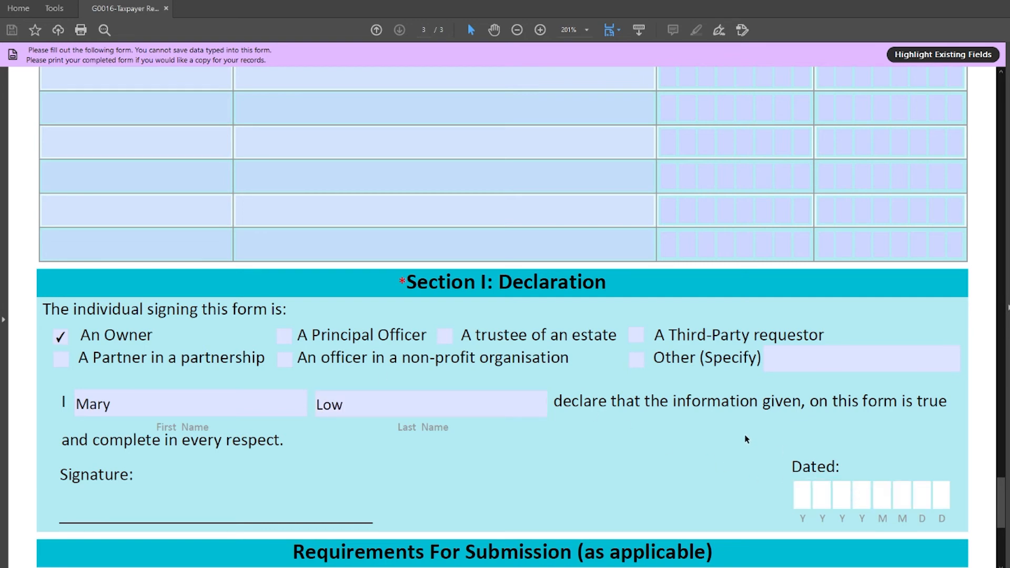
{"action": "type", "text": "20210201"}
{"action": "left_click", "coordinate": [746, 439]}
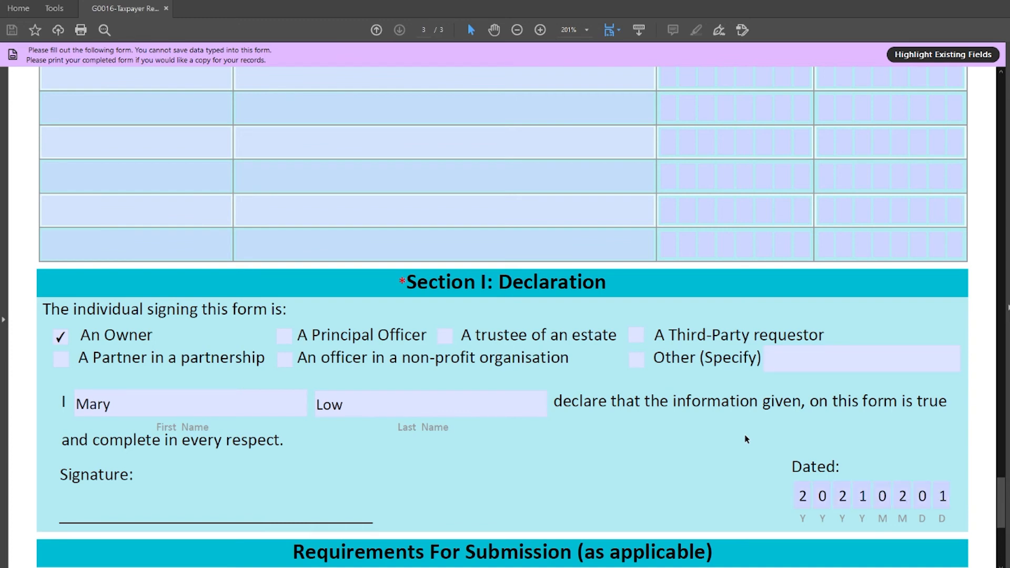
{"action": "left_click", "coordinate": [45, 194]}
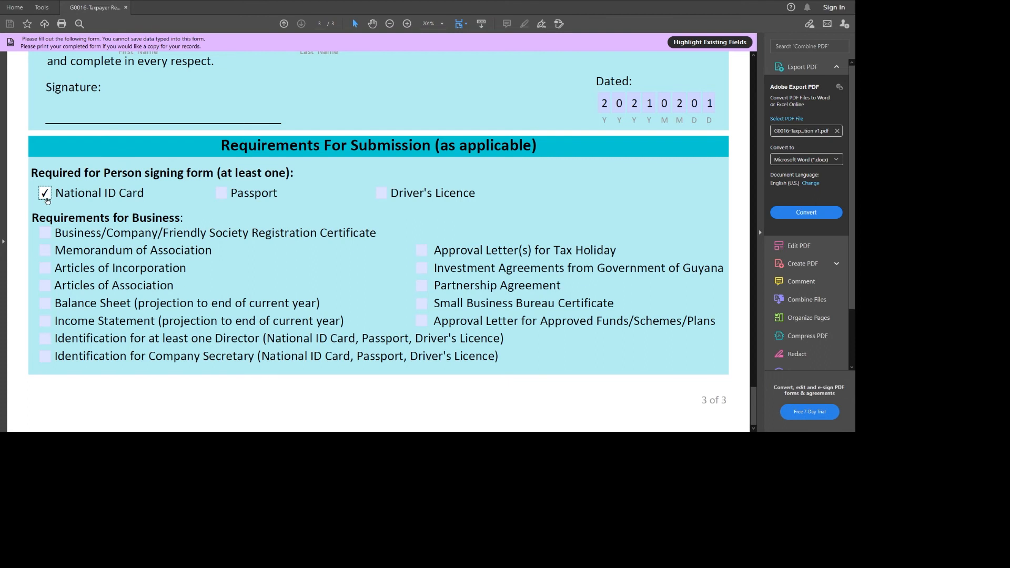
- Tick the Business/Company/Friendly Society Registration Certificate and Balance Sheet requirements
{"action": "left_click", "coordinate": [45, 233]}
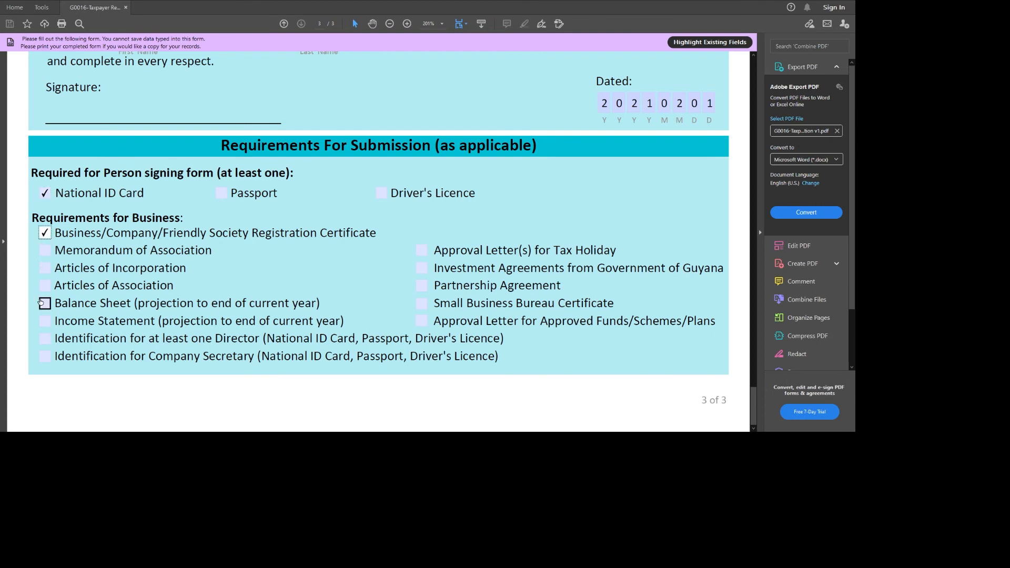
{"action": "left_click", "coordinate": [42, 303]}
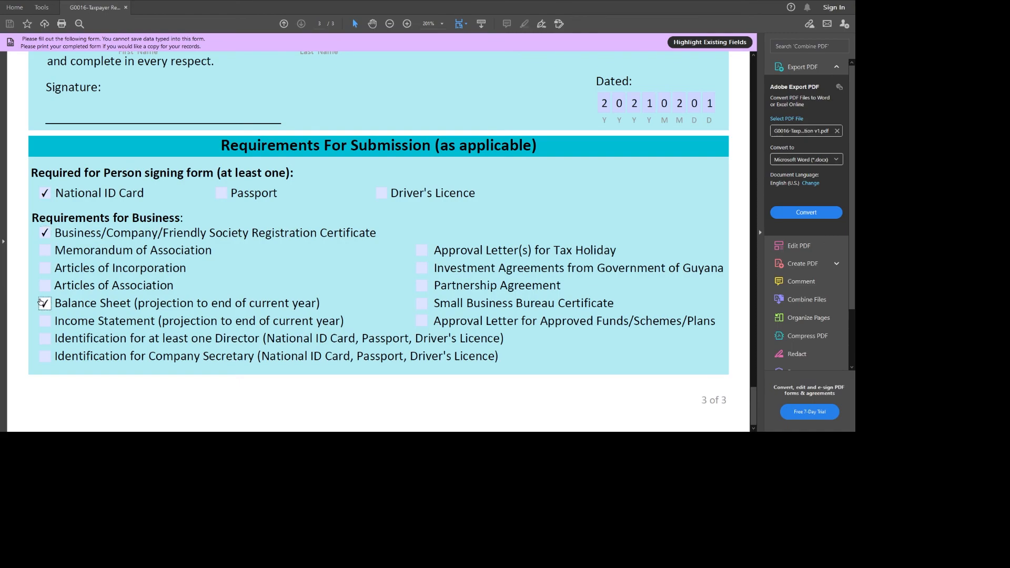